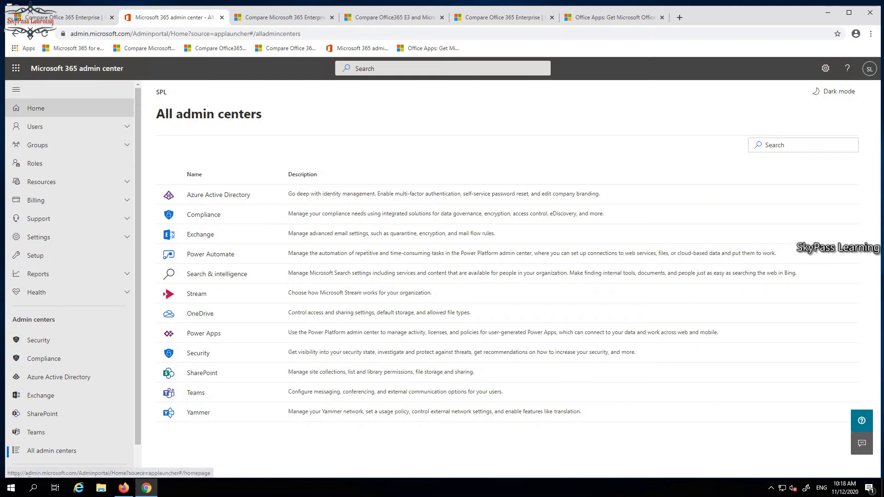
# Start the guided setup for Office 365 E3 from the admin home page and continue past installing Office
pyautogui.click(36, 108)
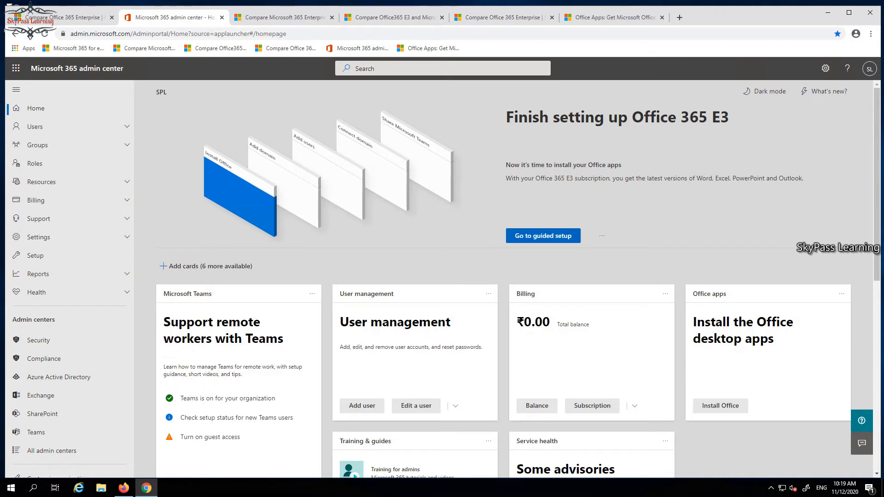
pyautogui.click(543, 235)
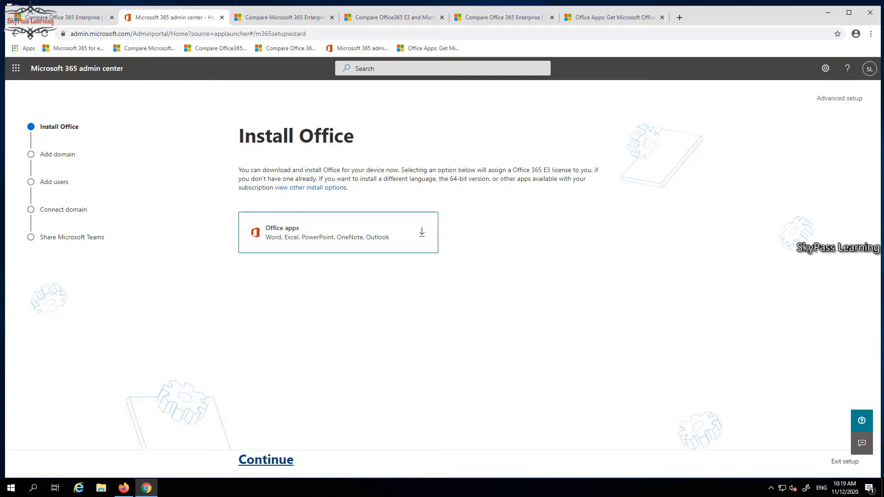
pyautogui.click(266, 459)
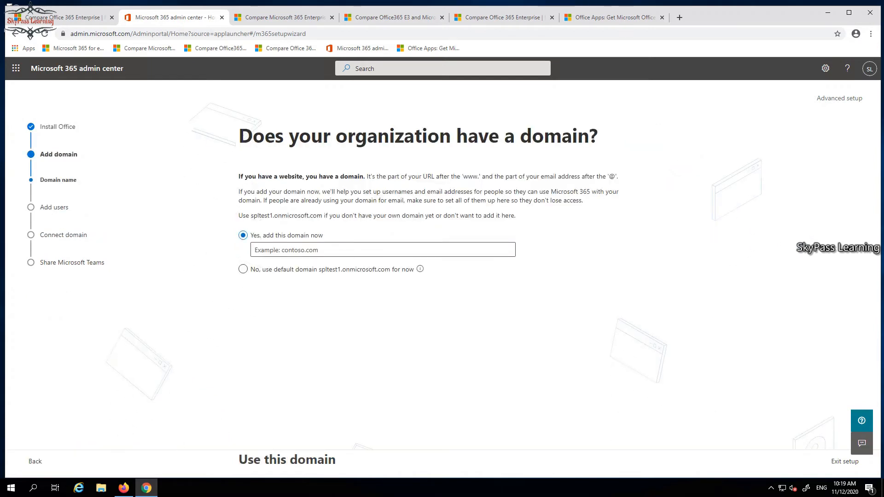
# Add spltest.in as the organization's own domain
pyautogui.click(383, 250)
pyautogui.write('spl')
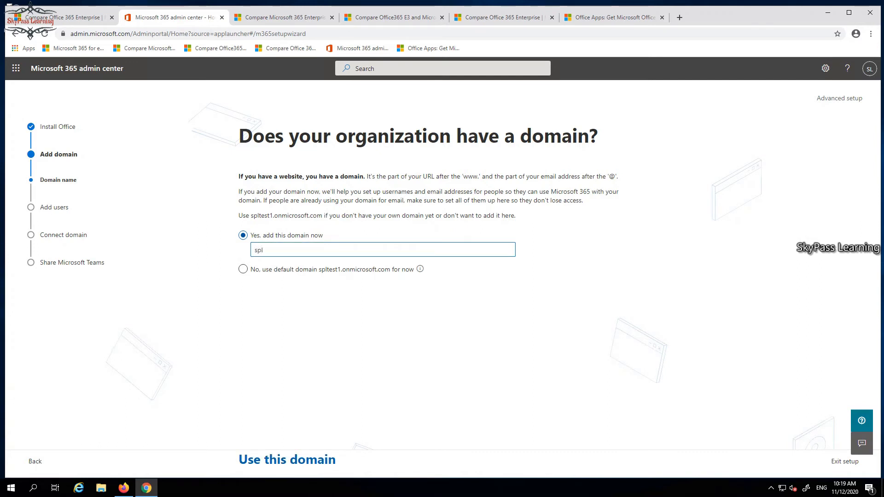
pyautogui.write('test.in')
pyautogui.click(287, 460)
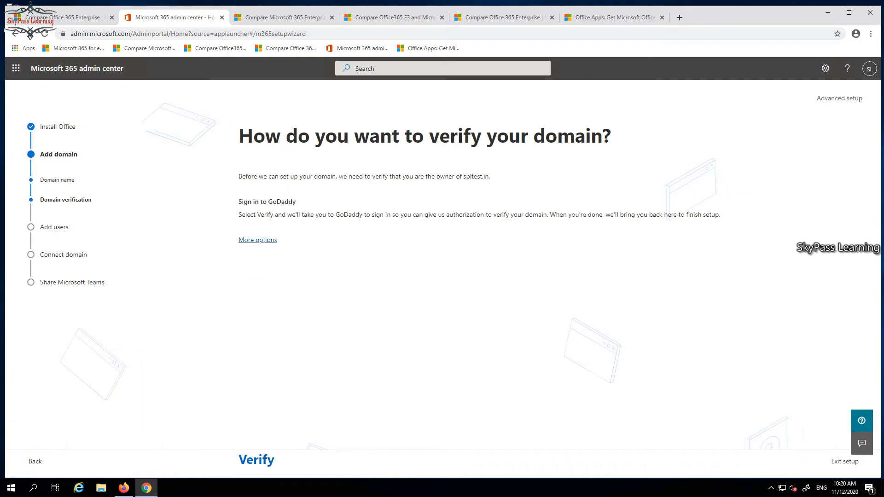
# Verify spltest.in through GoDaddy, signing in without staying signed in, submitting the emailed confirmation code and authorizing Microsoft's access
pyautogui.click(258, 239)
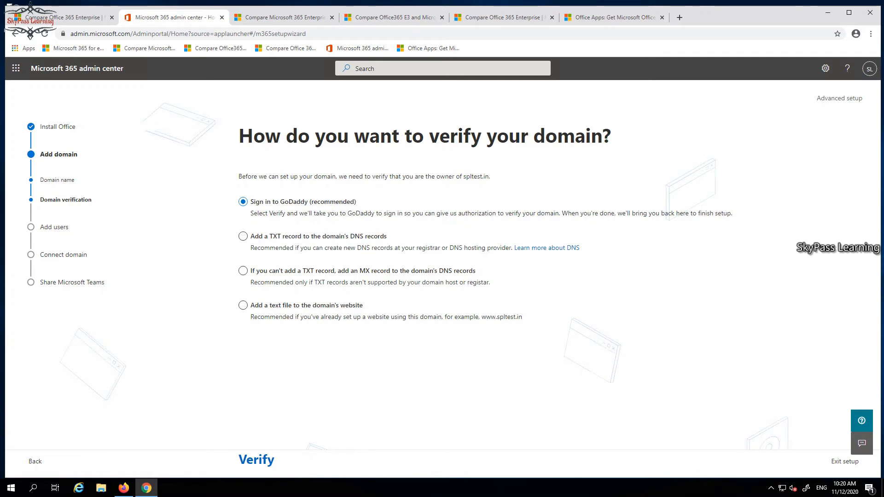
pyautogui.click(256, 460)
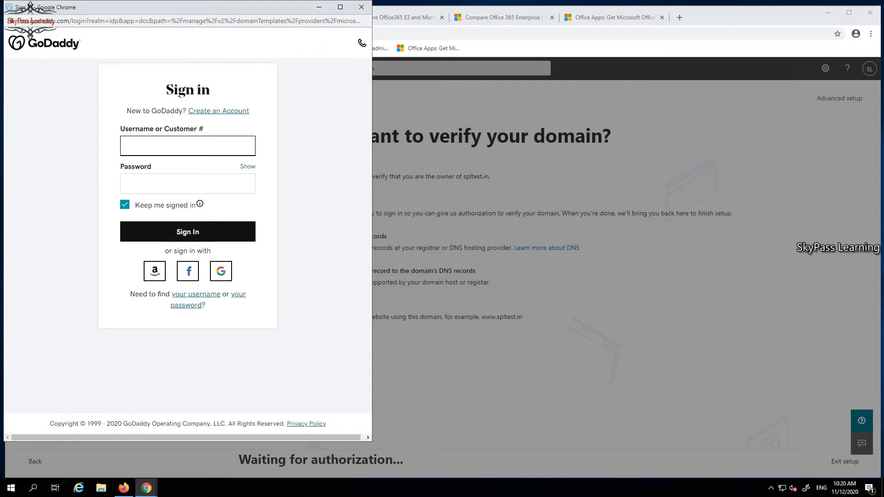
pyautogui.click(124, 204)
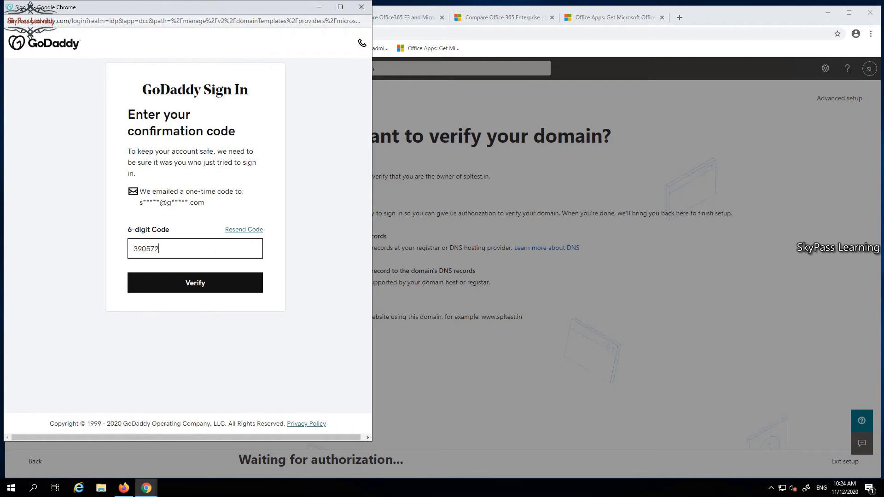
pyautogui.press('Return')
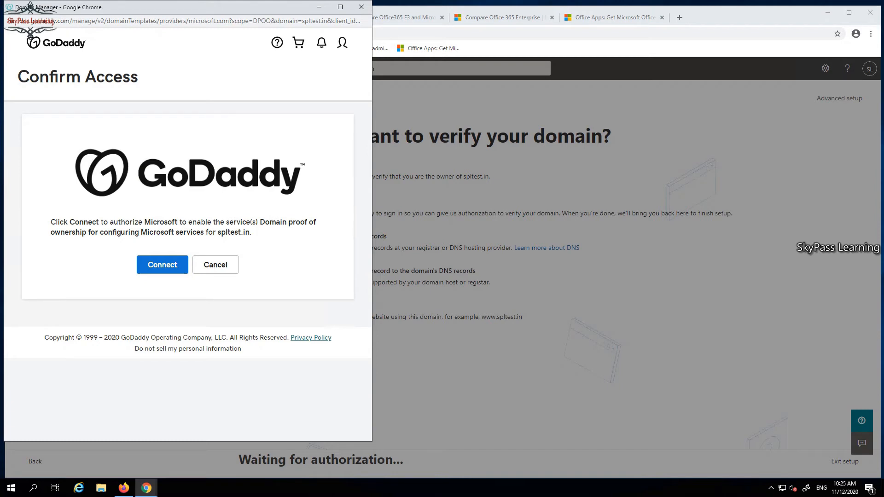
pyautogui.moveTo(252, 232); pyautogui.dragTo(216, 232)
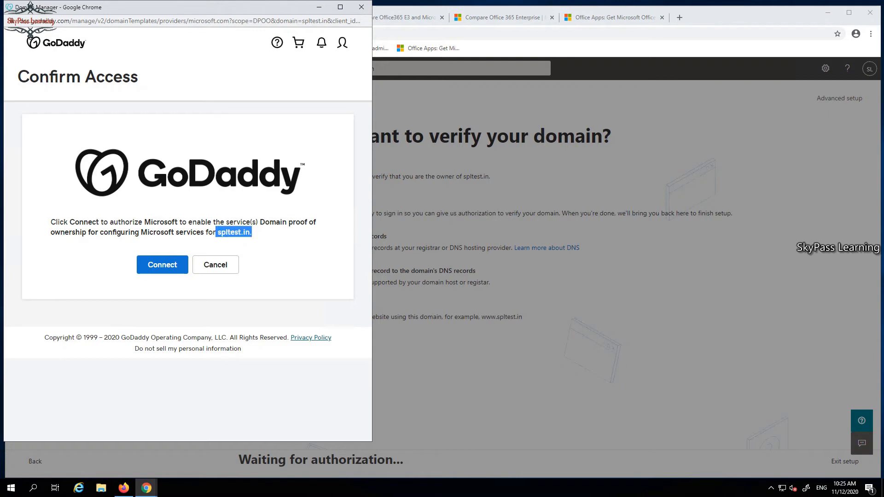
pyautogui.click(162, 265)
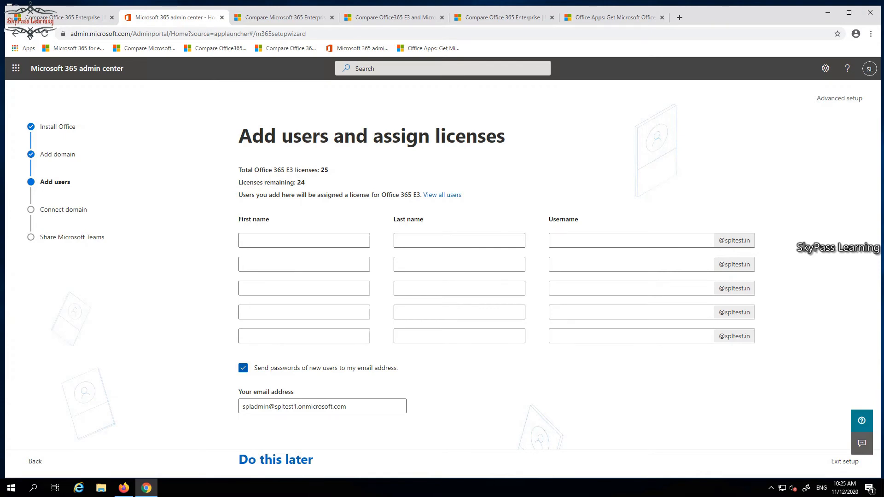
# Turn off sending new users' passwords by email and postpone adding users and assigning licenses
pyautogui.click(243, 368)
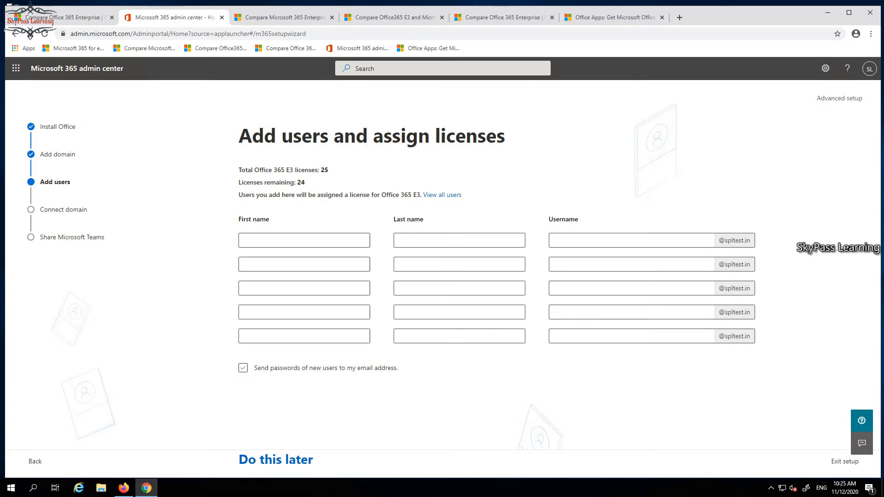
pyautogui.click(275, 459)
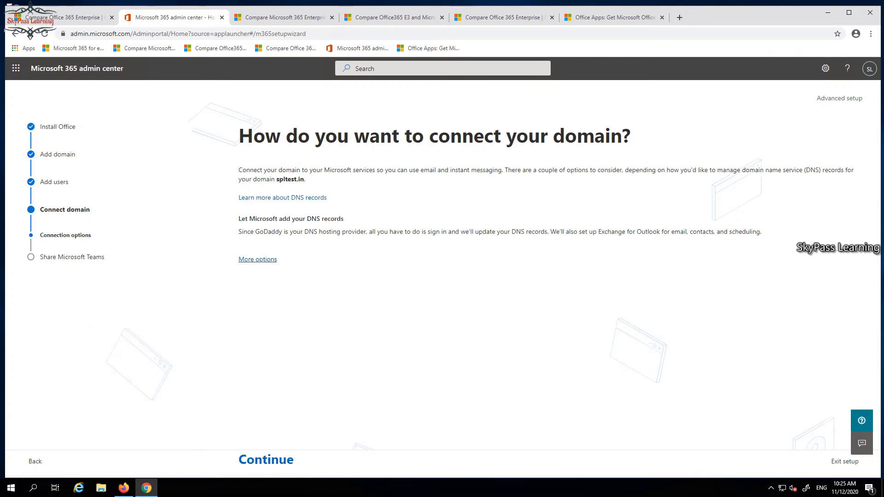
# Let Microsoft add the DNS records for Exchange, Skype for Business and Intune and Mobile Device Management, authorizing the change at GoDaddy
pyautogui.click(257, 259)
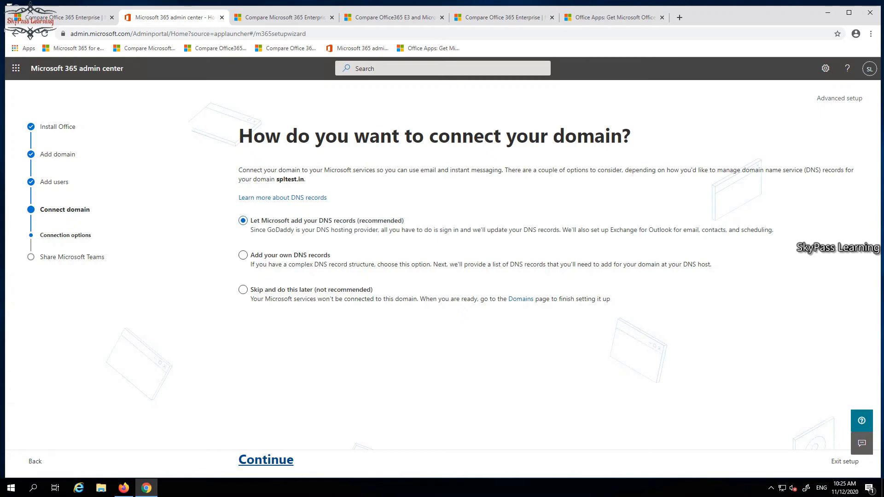
pyautogui.click(266, 459)
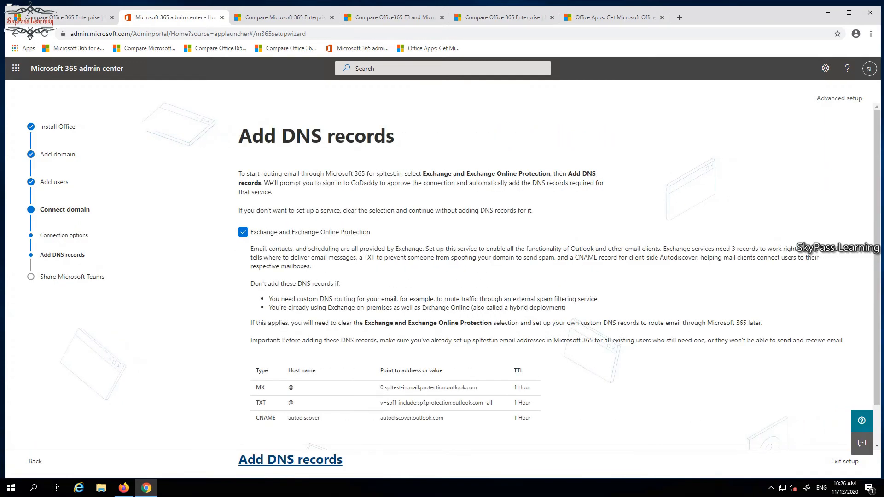
pyautogui.scroll(-1, 442, 276)
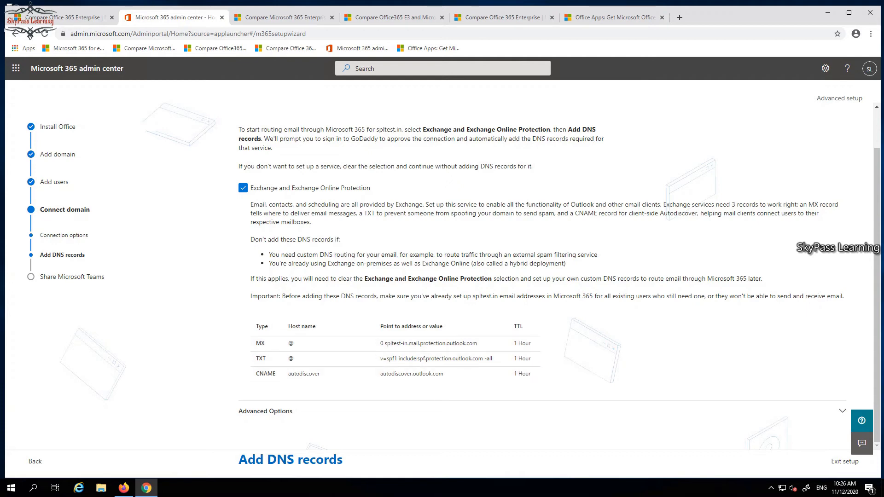
pyautogui.click(272, 411)
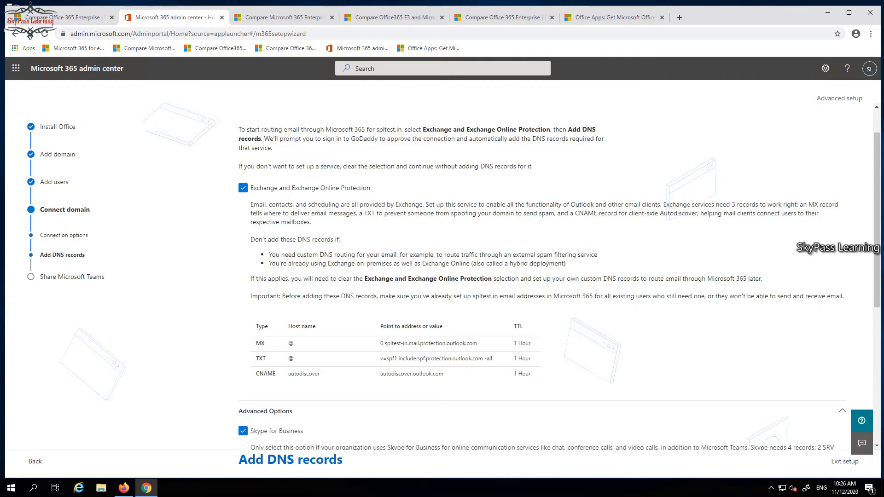
pyautogui.scroll(-5, 272, 409)
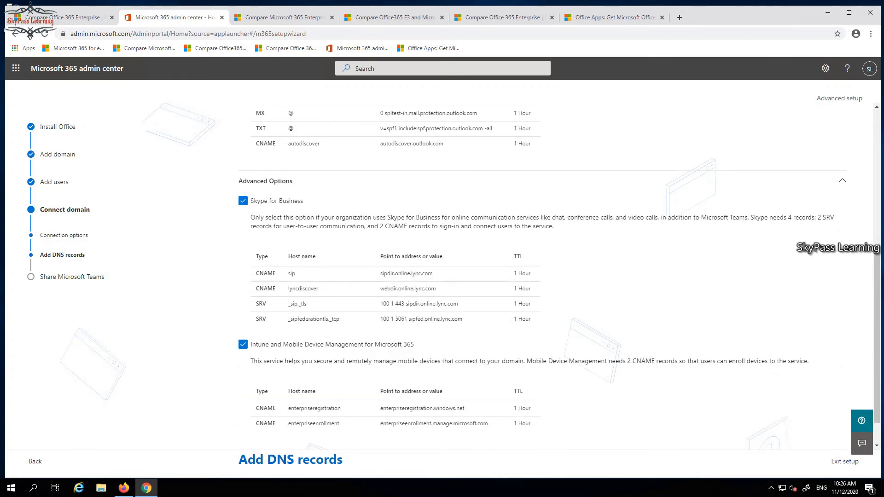
pyautogui.scroll(-1, 396, 289)
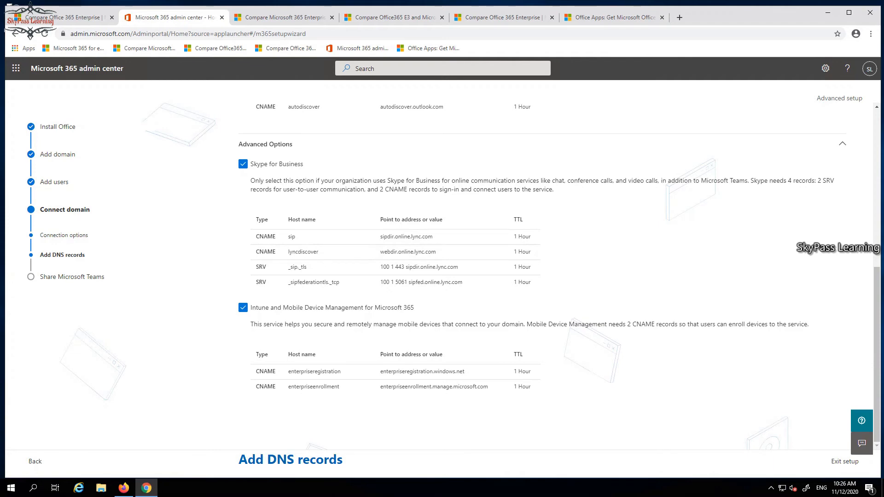
pyautogui.scroll(7, 461, 276)
pyautogui.scroll(-6, 460, 276)
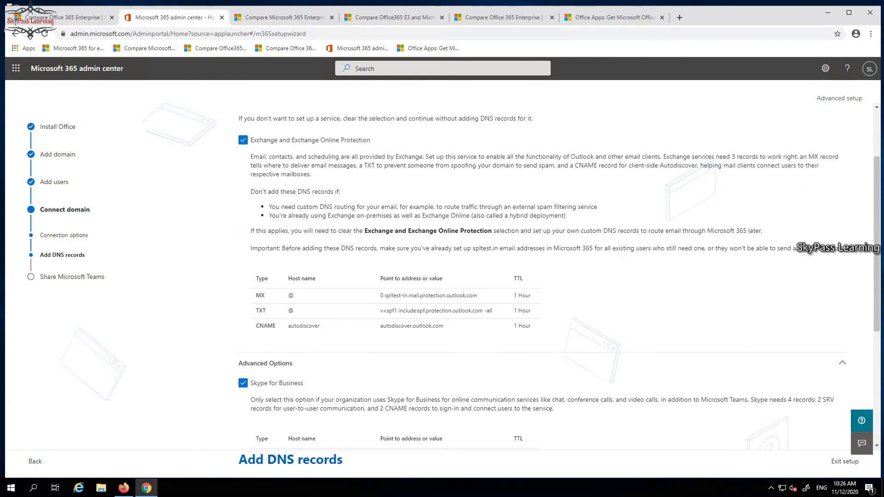
pyautogui.scroll(-1, 461, 276)
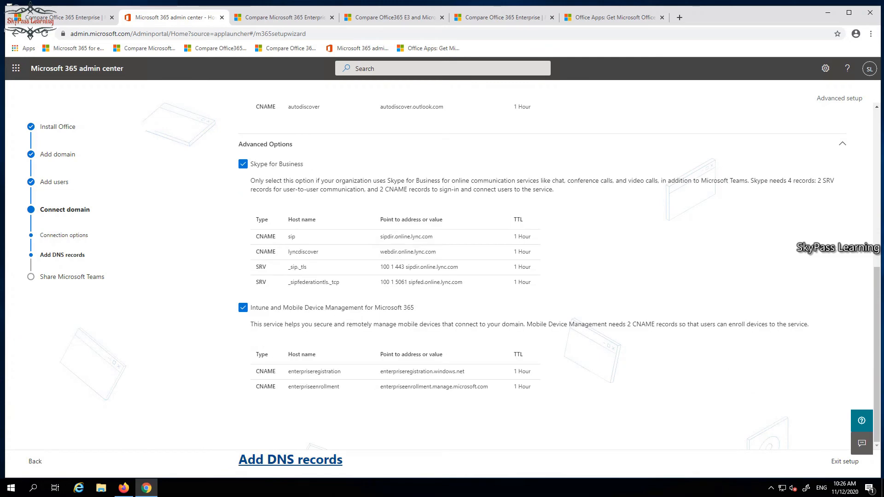
pyautogui.click(290, 460)
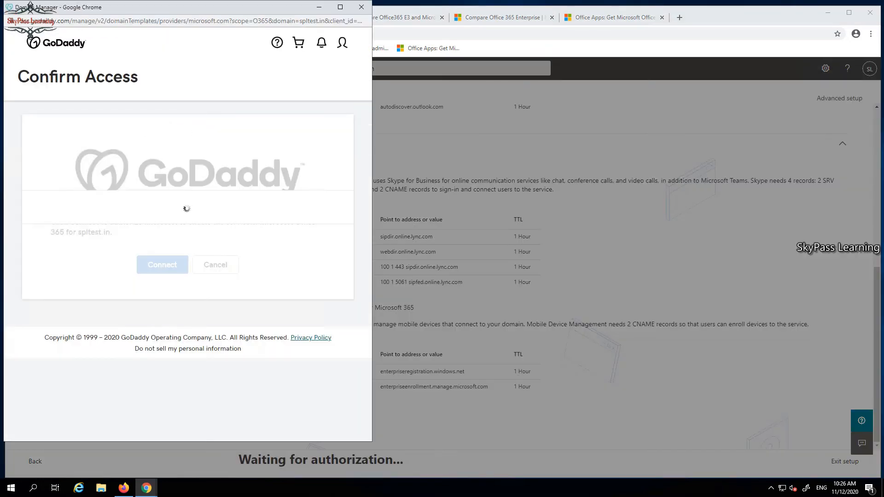
pyautogui.click(162, 265)
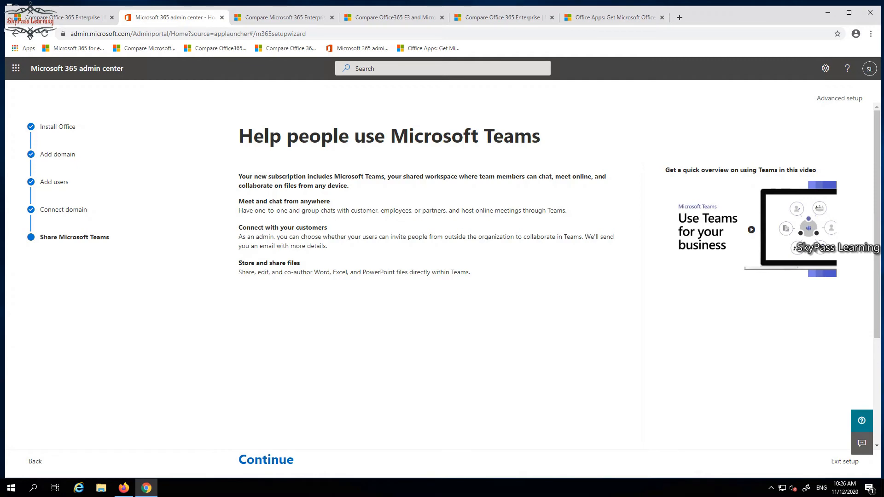
# Finish the setup wizard past the Teams page, submit a five-star rating and return to the admin center
pyautogui.click(266, 459)
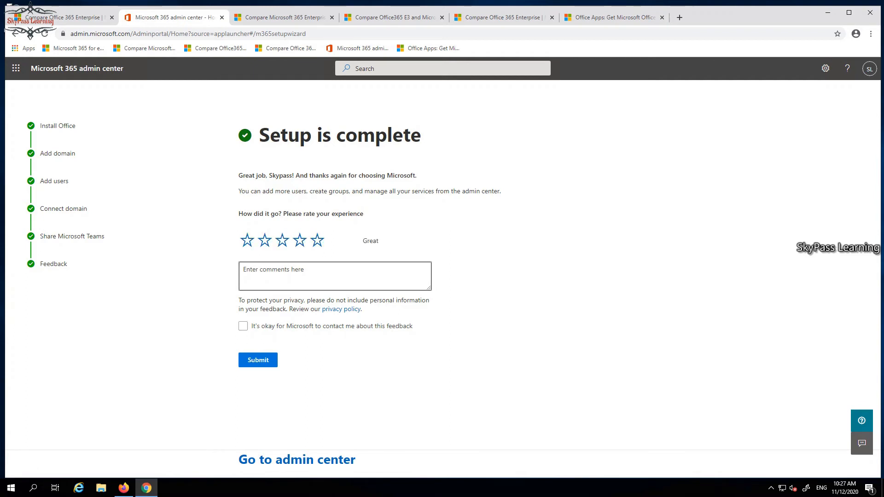
pyautogui.click(300, 241)
pyautogui.click(317, 240)
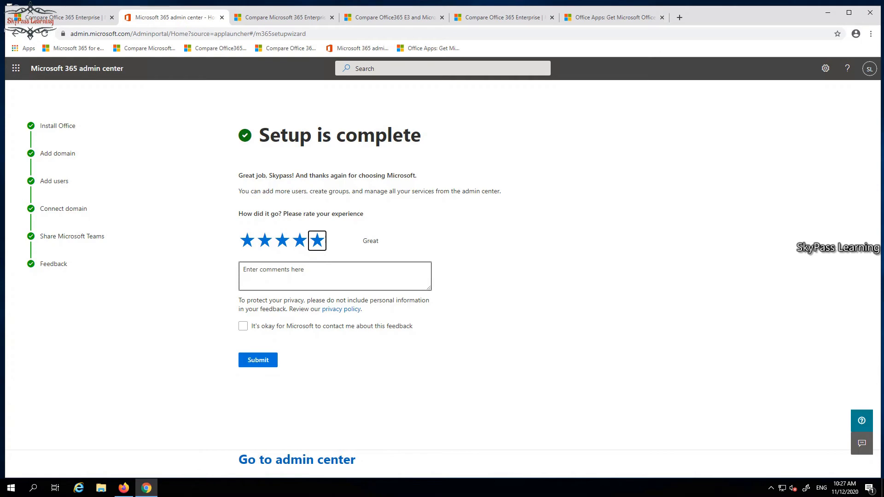
pyautogui.click(258, 360)
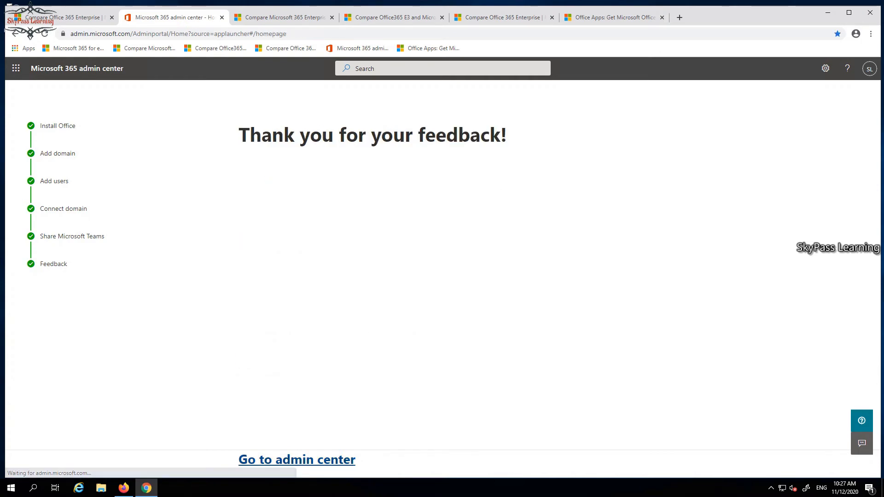
pyautogui.click(297, 459)
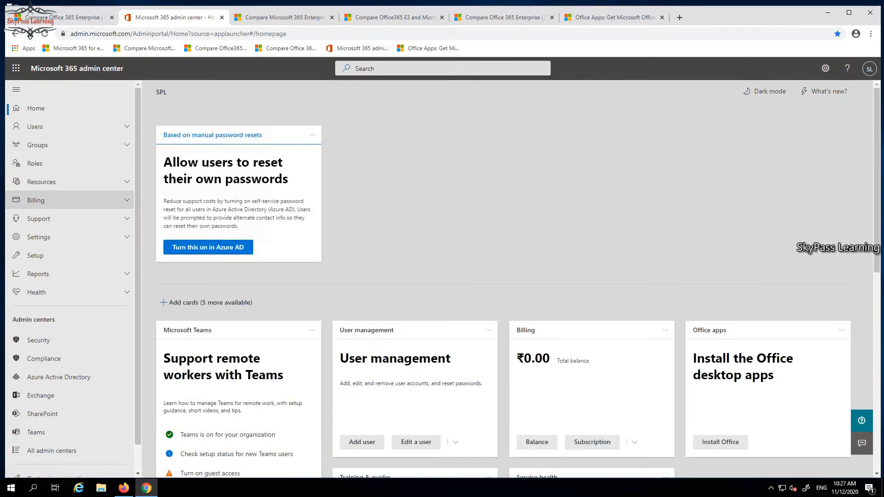
# Open the spltest.in domain's details in the domain settings and review the status of its DNS records
pyautogui.scroll(-1, 69, 246)
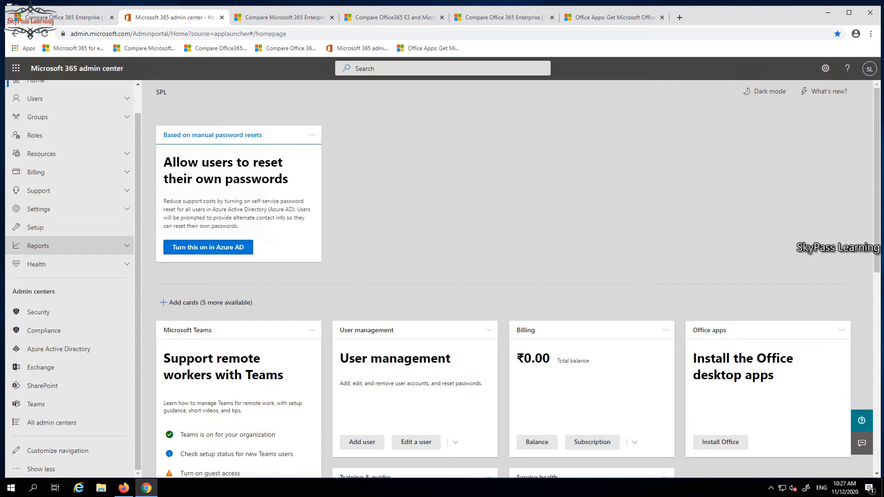
pyautogui.scroll(1, 69, 246)
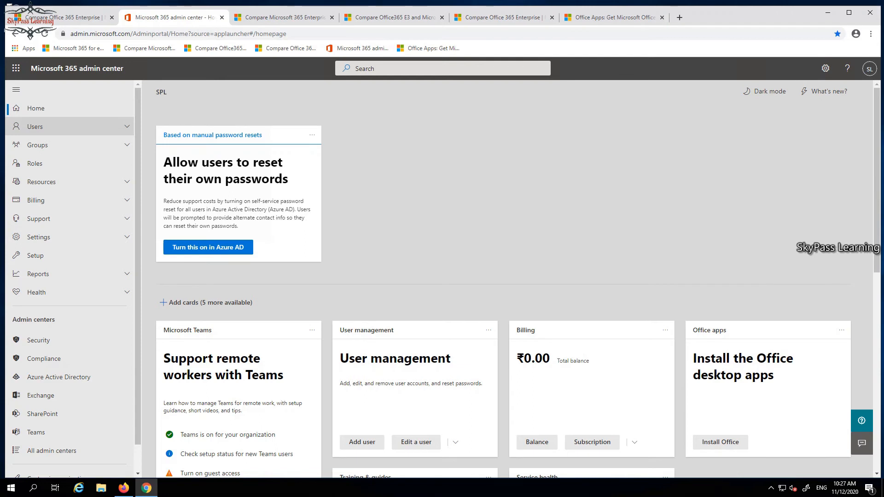
pyautogui.click(38, 237)
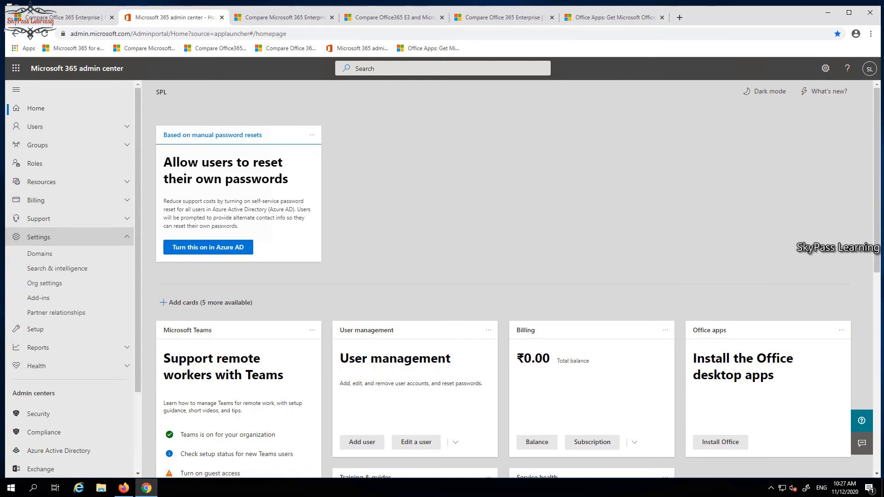
pyautogui.click(39, 253)
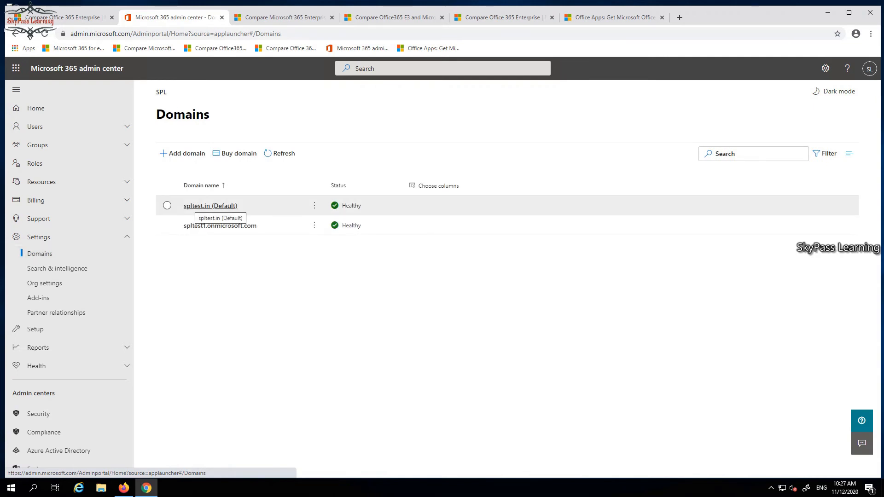
pyautogui.click(210, 206)
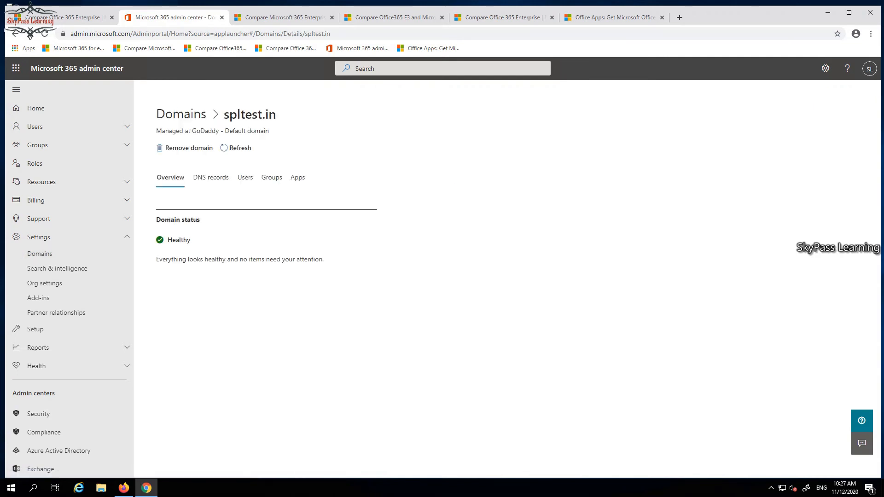
pyautogui.click(210, 177)
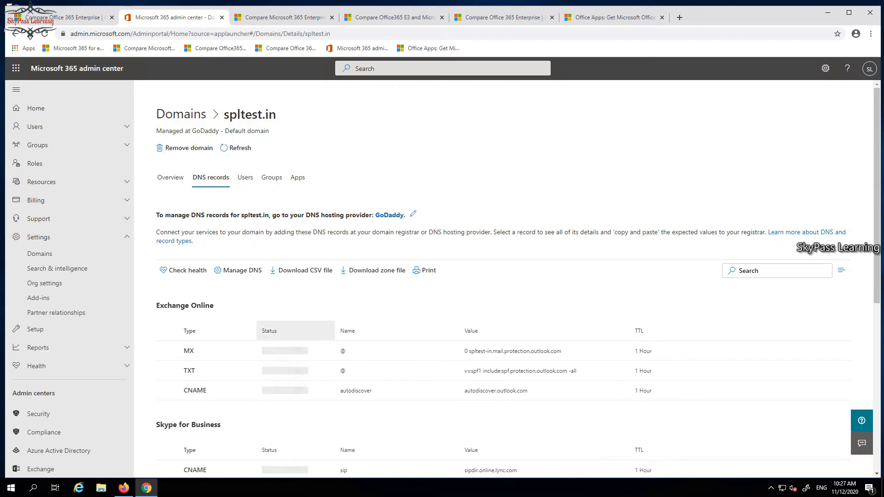
pyautogui.scroll(-4, 295, 328)
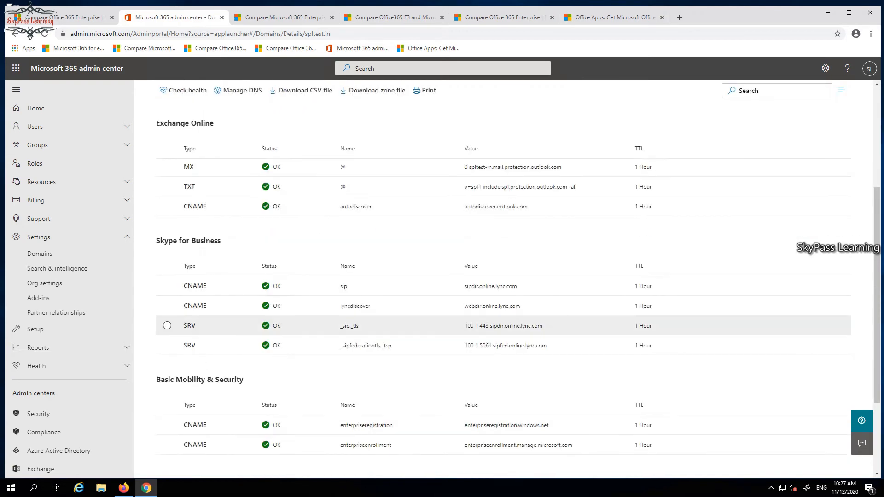
pyautogui.scroll(4, 295, 328)
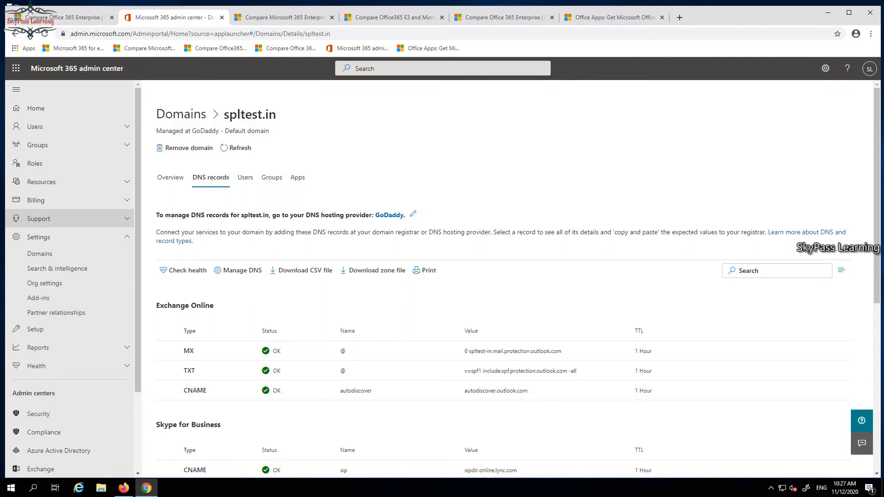
# Open the list of active groups
pyautogui.click(37, 145)
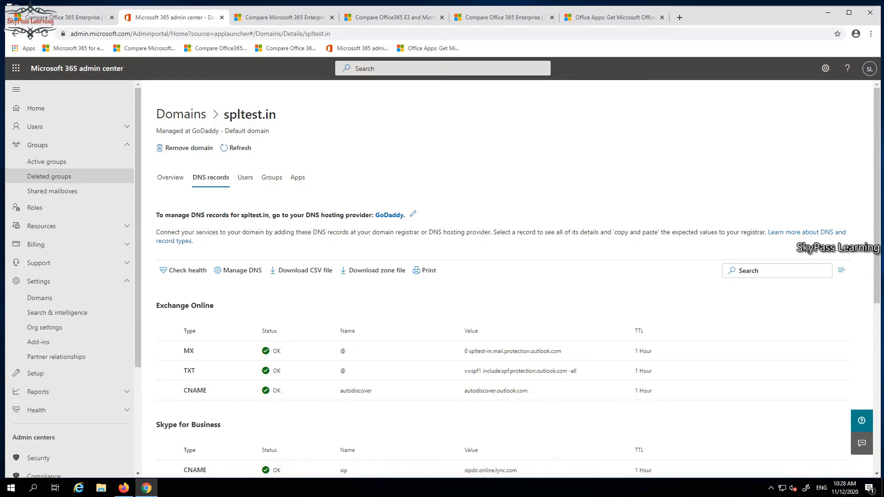
pyautogui.click(47, 162)
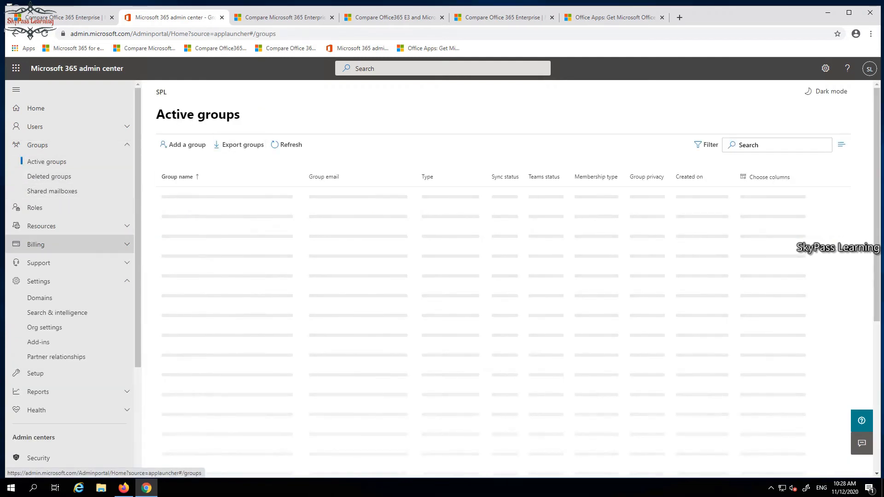
# Open the Security admin center, look through its navigation sections, and return to the Microsoft 365 admin center
pyautogui.scroll(-3, 70, 265)
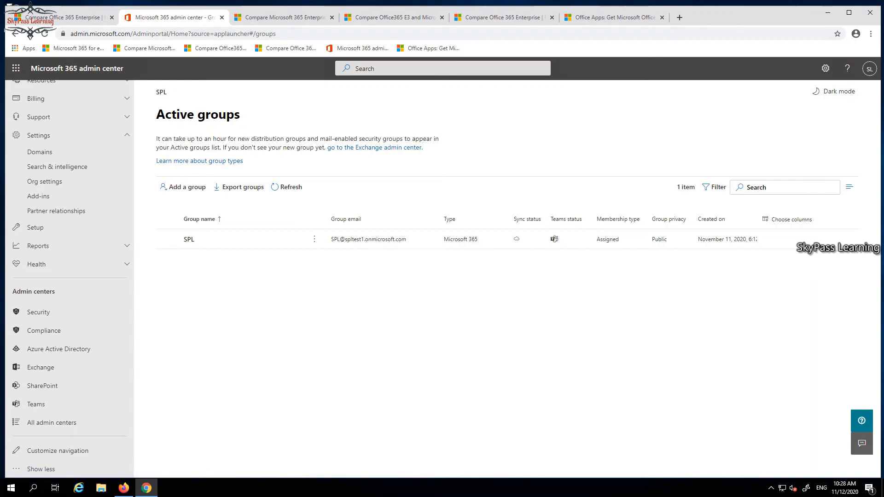
pyautogui.click(38, 312)
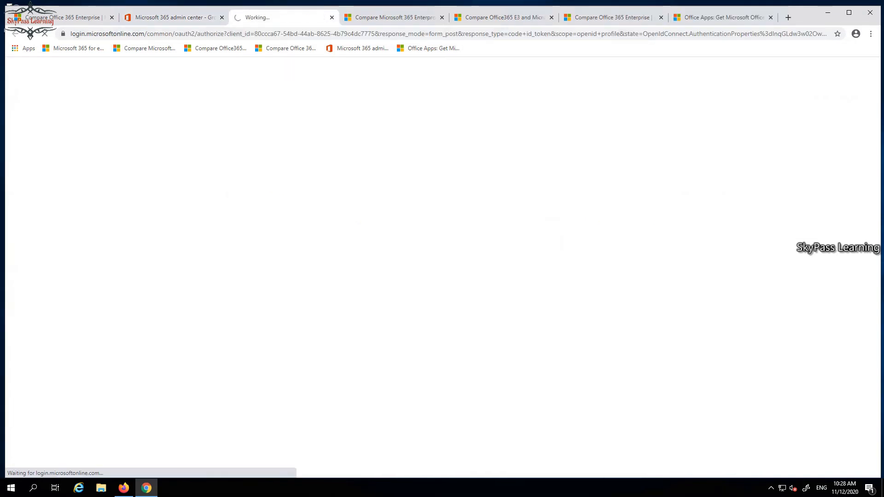
pyautogui.click(175, 17)
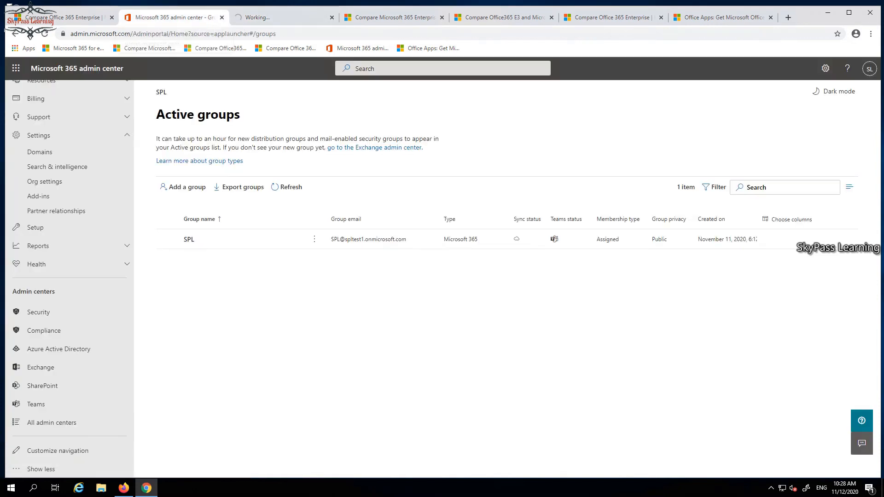
pyautogui.click(280, 18)
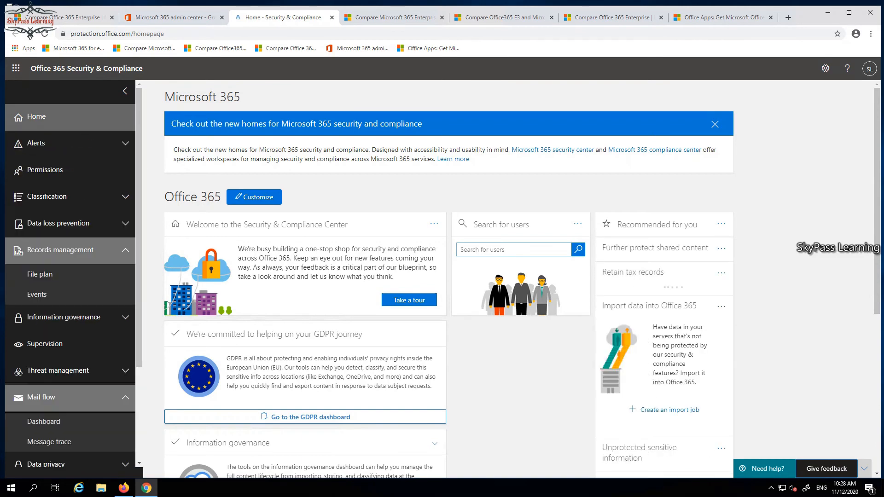
pyautogui.scroll(-3, 69, 276)
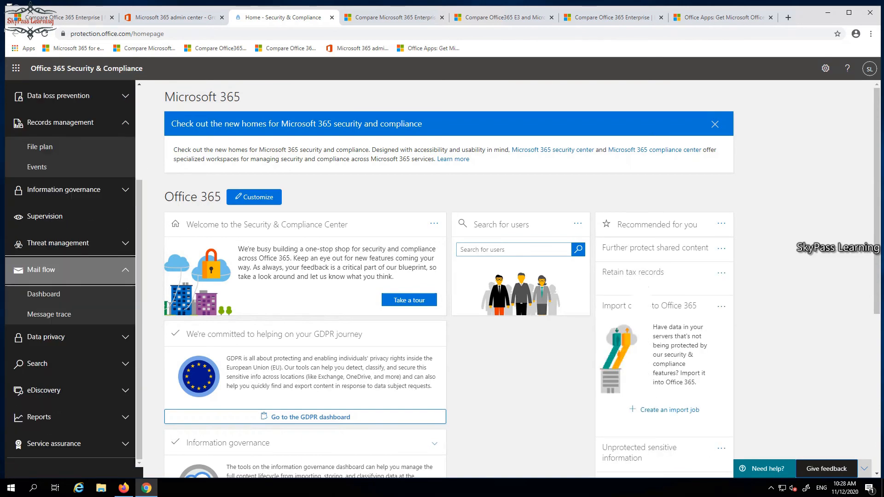
pyautogui.click(175, 17)
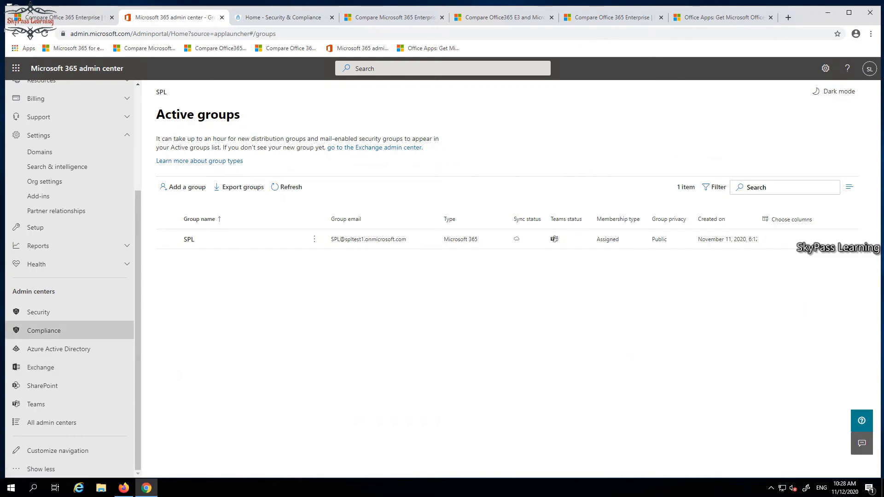
# View the home pages of the Compliance and Azure Active Directory admin centers, returning to the Microsoft 365 admin center after each
pyautogui.click(43, 330)
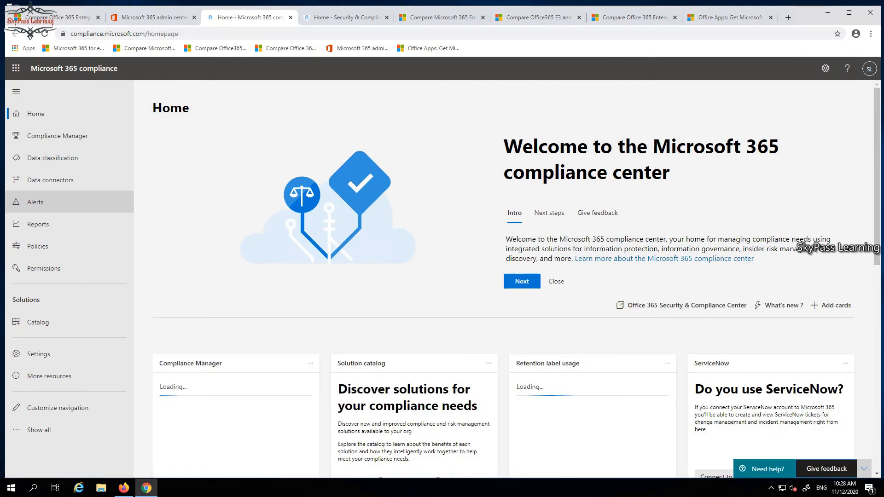
pyautogui.click(153, 18)
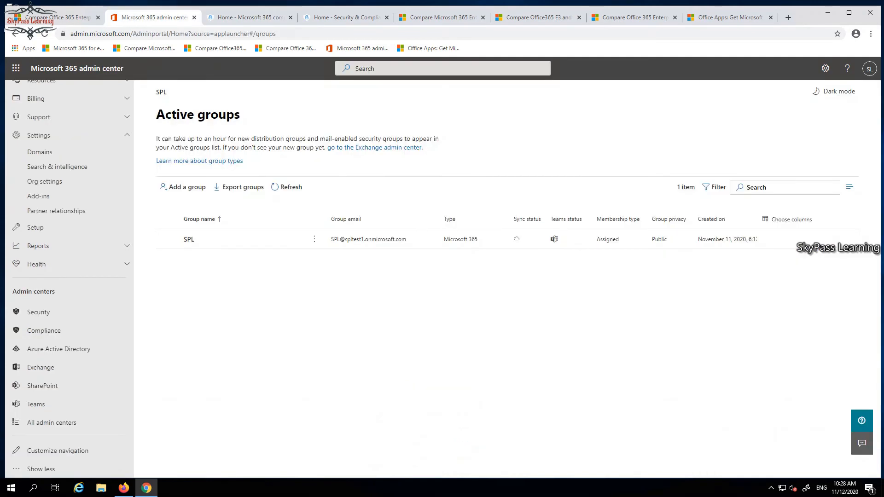
pyautogui.click(58, 349)
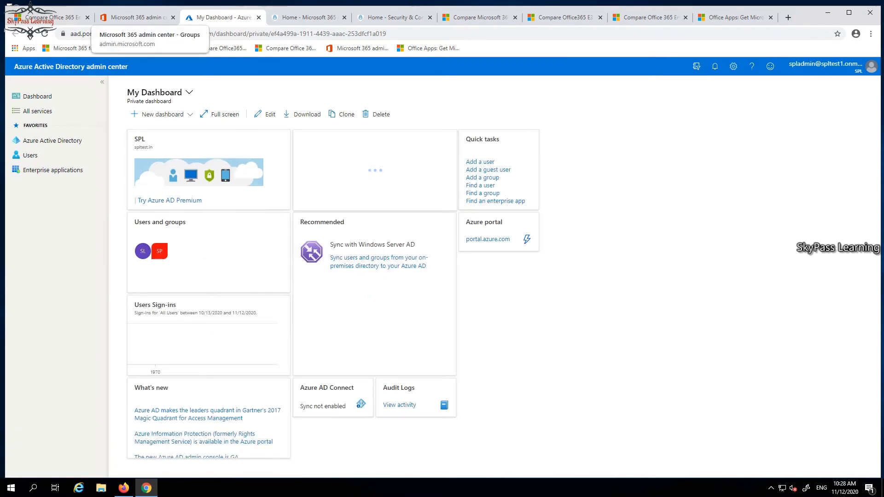
pyautogui.click(134, 17)
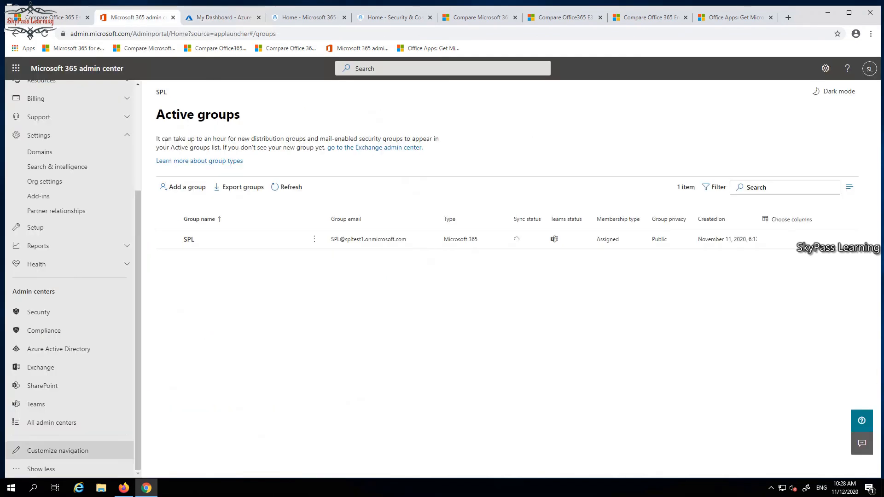
# View the home pages of the Exchange and SharePoint admin centers, returning to the Microsoft 365 admin center after each
pyautogui.click(41, 368)
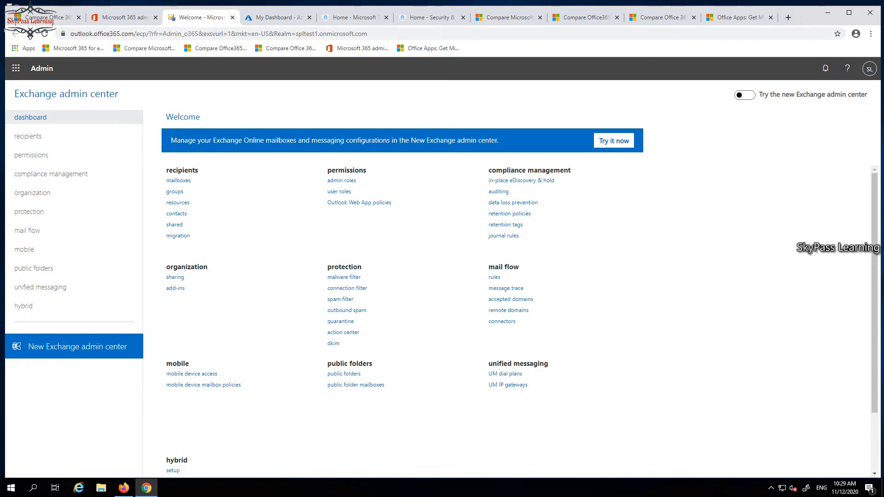
pyautogui.click(124, 18)
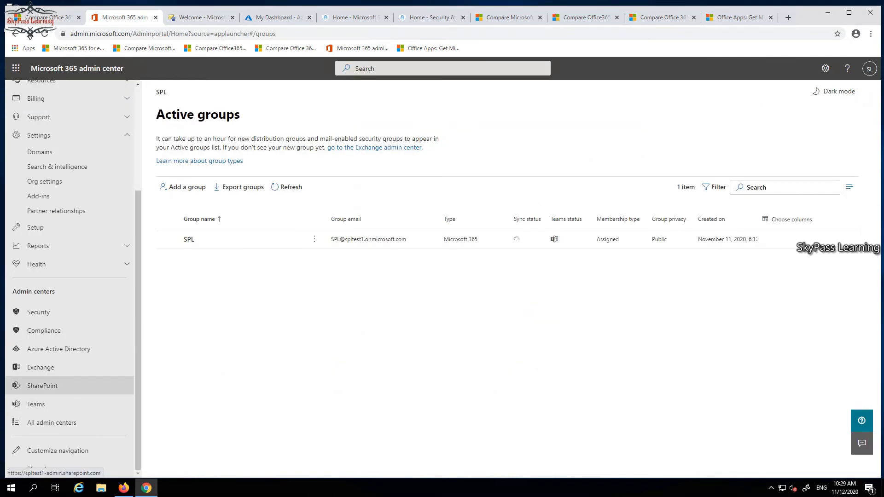
pyautogui.click(14, 385)
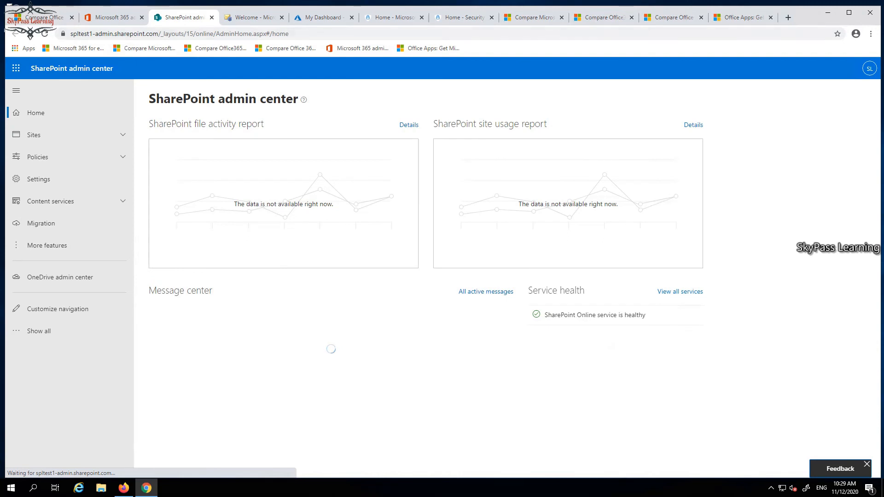
pyautogui.click(114, 18)
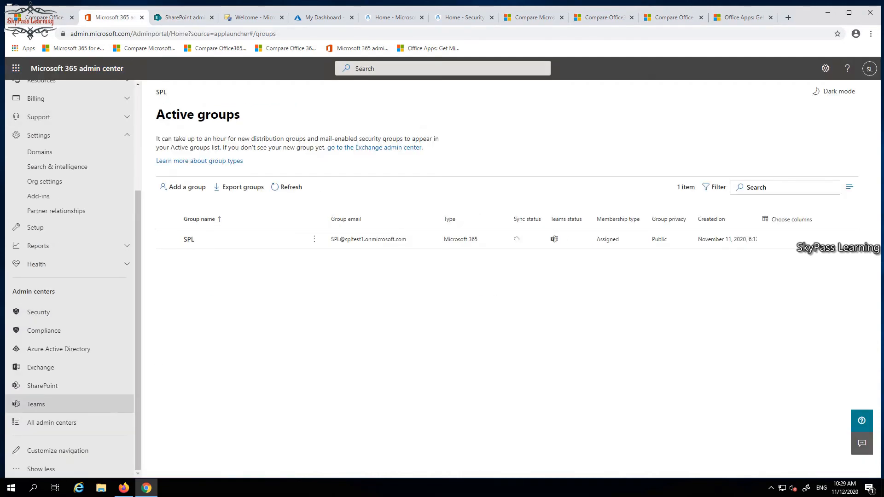
# View the Teams admin center dashboard, skipping its tour, and display the list of all admin centers in the Microsoft 365 admin center
pyautogui.click(36, 404)
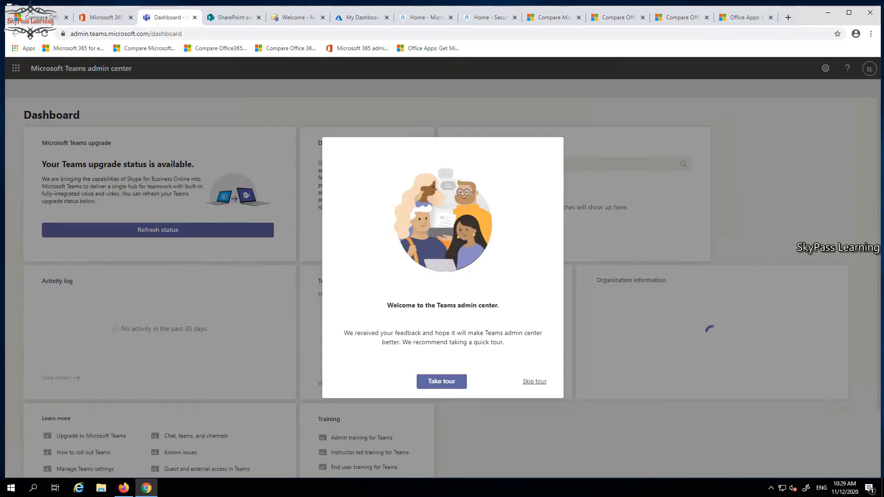
pyautogui.click(534, 382)
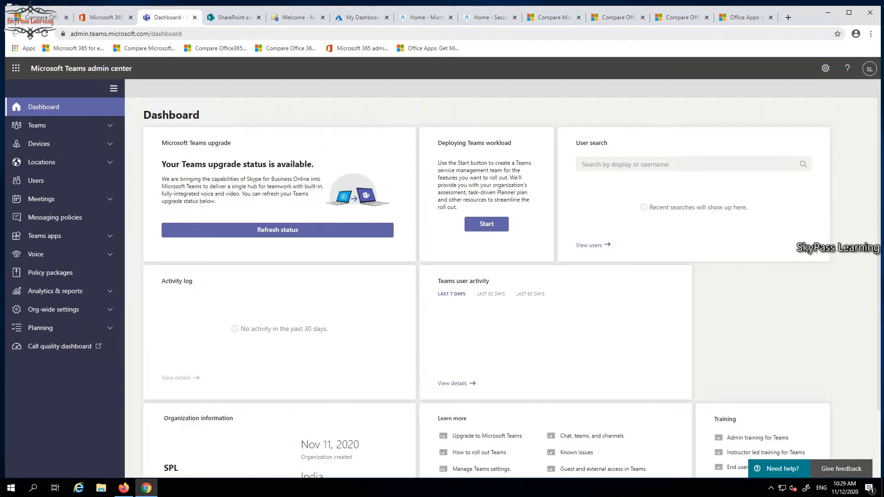
pyautogui.click(105, 17)
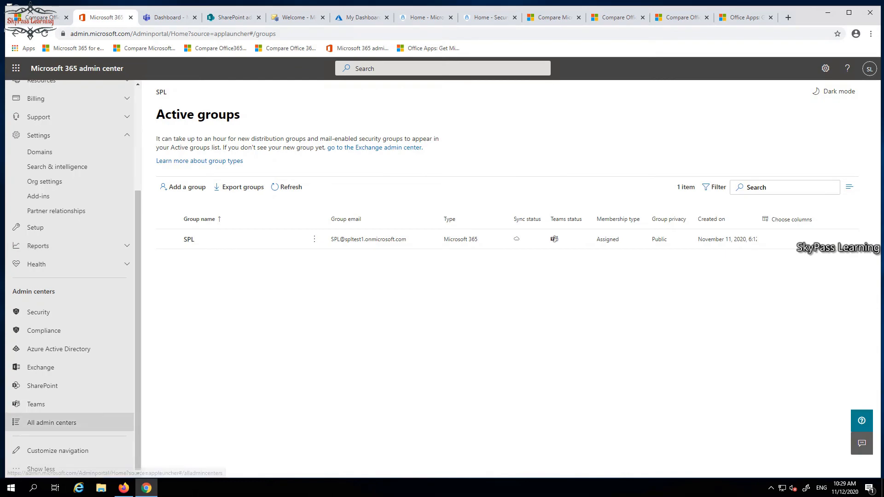
pyautogui.click(51, 422)
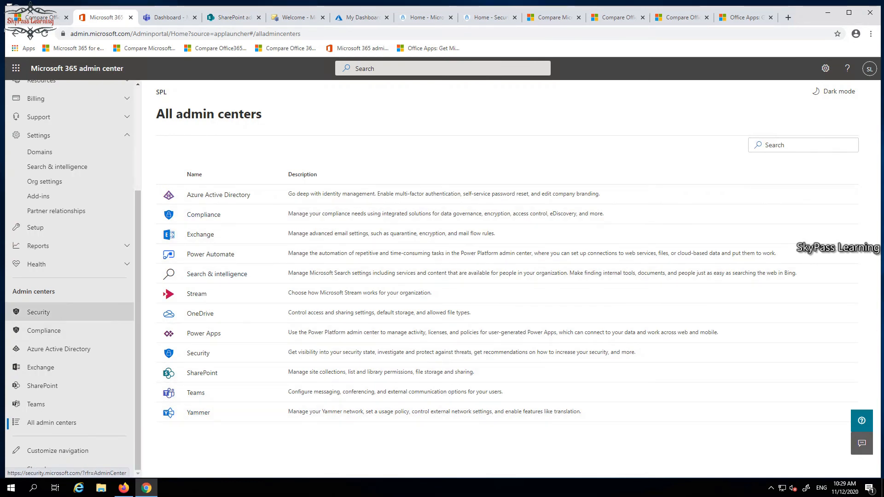
# Start adding a user from the active users list, with first name Sales and last name User1
pyautogui.scroll(4, 69, 196)
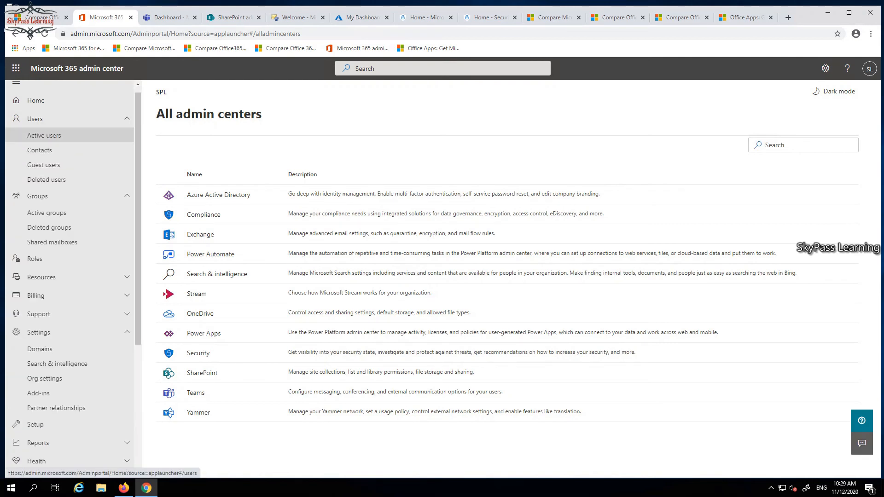
pyautogui.click(44, 135)
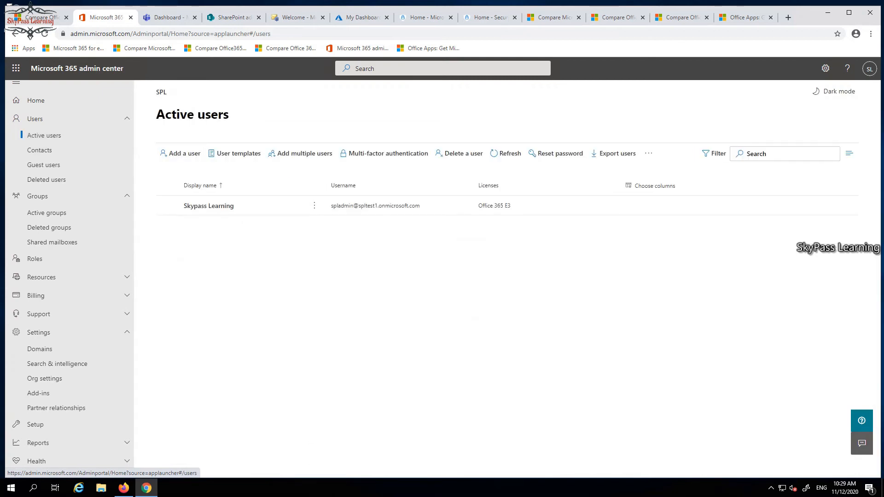
pyautogui.click(180, 153)
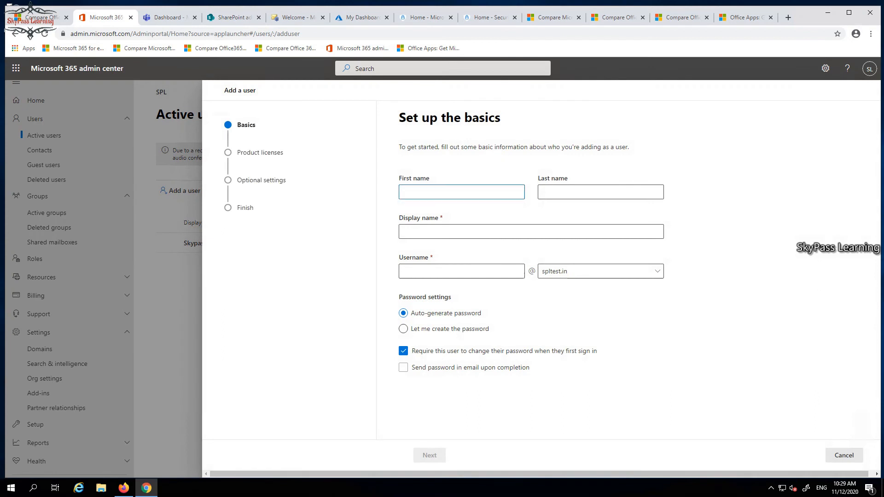
pyautogui.write('Saa')
pyautogui.press('BackSpace')
pyautogui.write('les')
pyautogui.write('User1')
pyautogui.moveTo(417, 192); pyautogui.dragTo(433, 192)
pyautogui.hotkey('ctrl', 'c')
pyautogui.click(552, 193)
pyautogui.hotkey('ctrl', 'v')
pyautogui.press('BackSpace')
pyautogui.press('BackSpace')
pyautogui.press('BackSpace')
pyautogui.press('BackSpace')
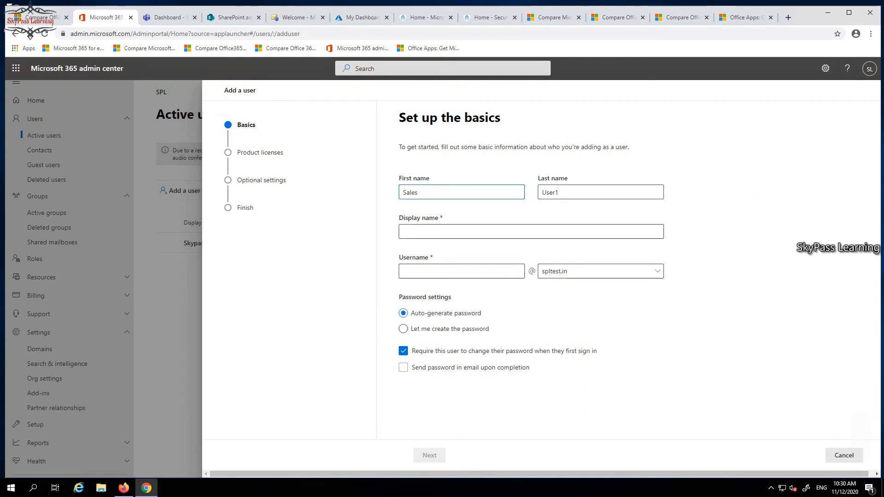
# Set the new user's username to SalesUser1 on the spltest.in domain
pyautogui.click(442, 271)
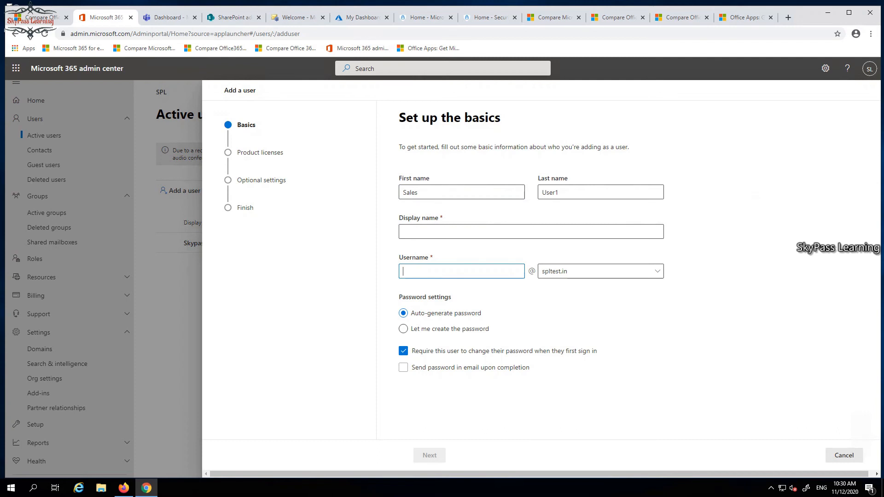
pyautogui.write('Sales')
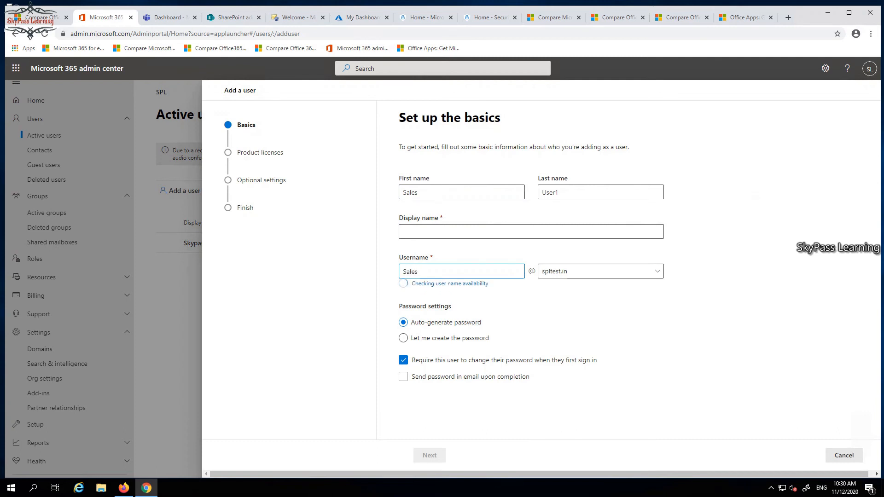
pyautogui.write('User1')
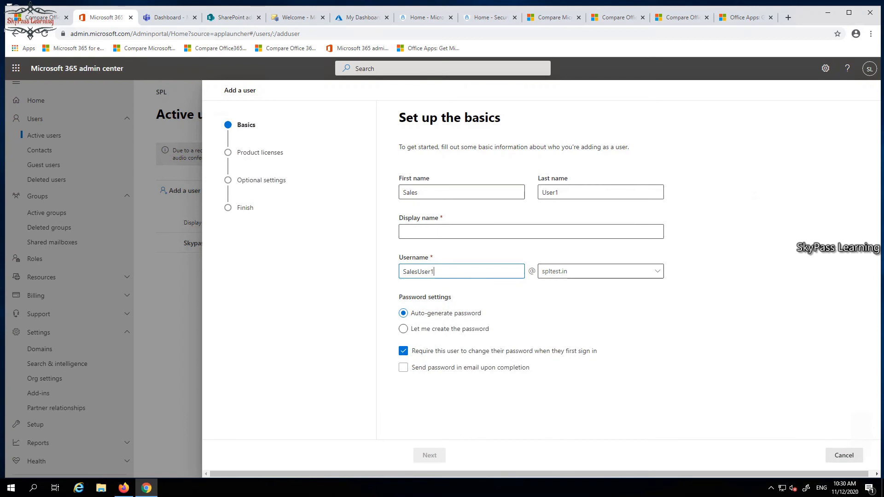
pyautogui.click(600, 271)
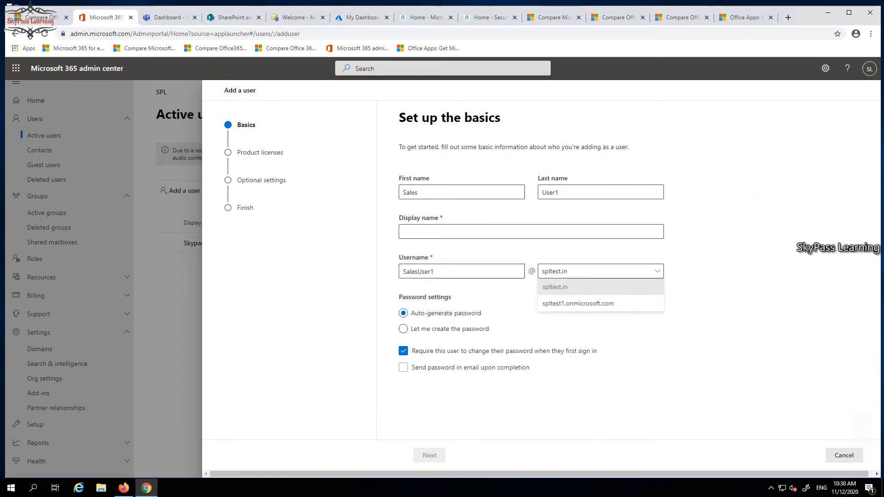
pyautogui.click(600, 286)
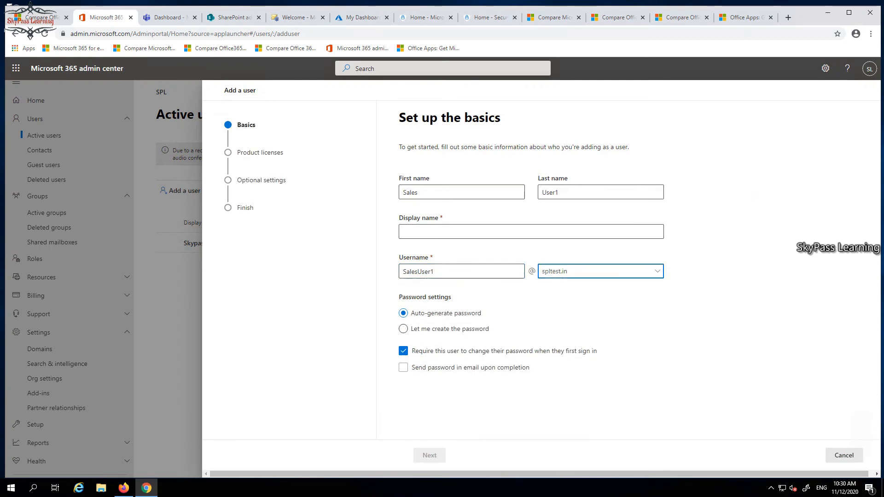
pyautogui.press('Tab')
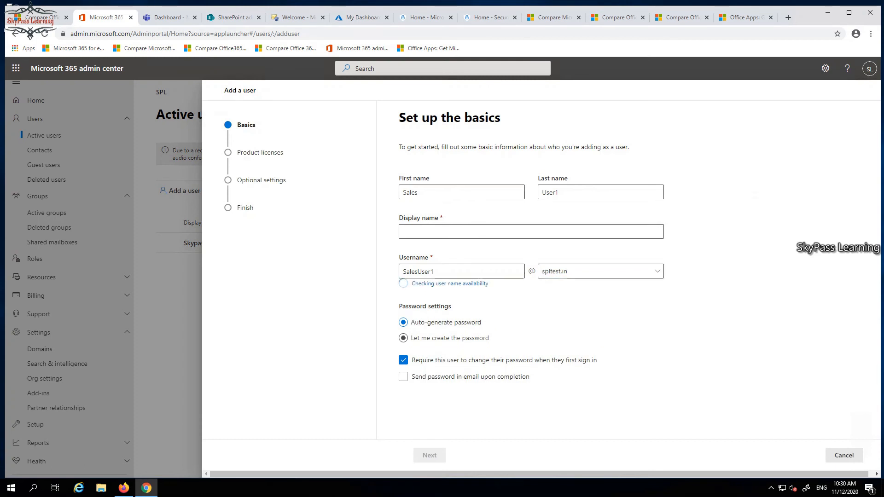
# Choose to create the password manually and enter a strong account password for the new user
pyautogui.click(403, 329)
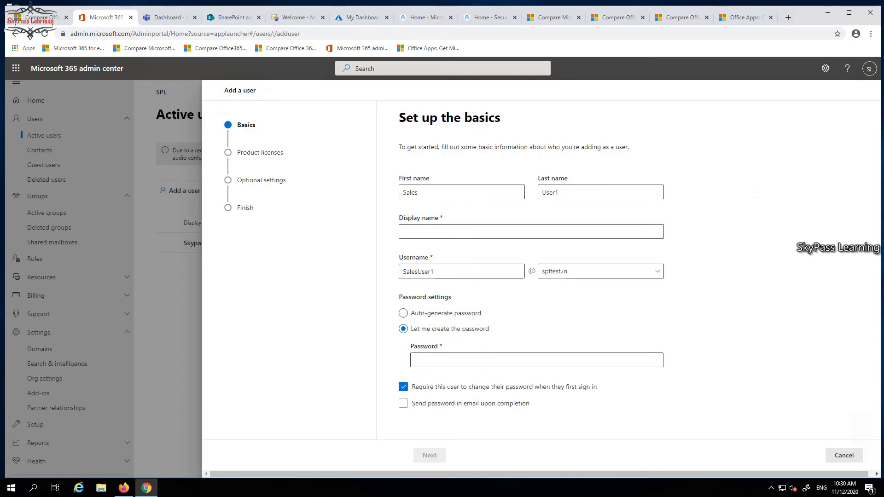
pyautogui.click(536, 360)
pyautogui.write('•')
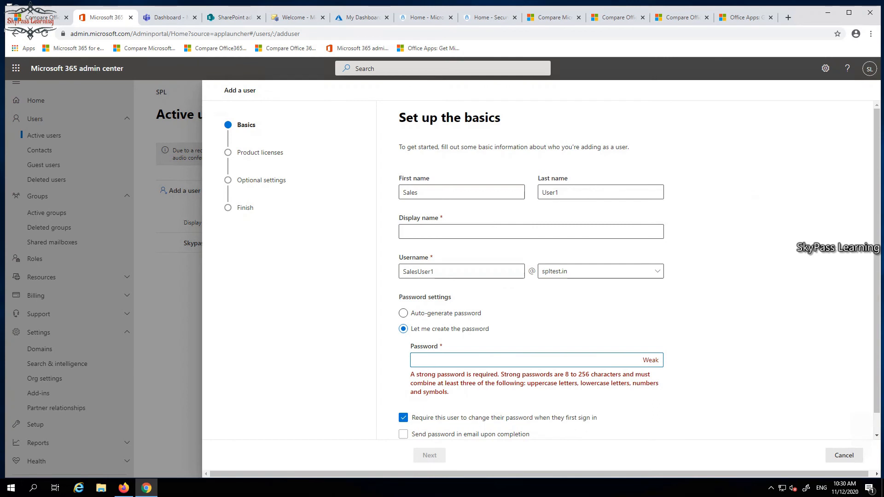
pyautogui.write('••••••••')
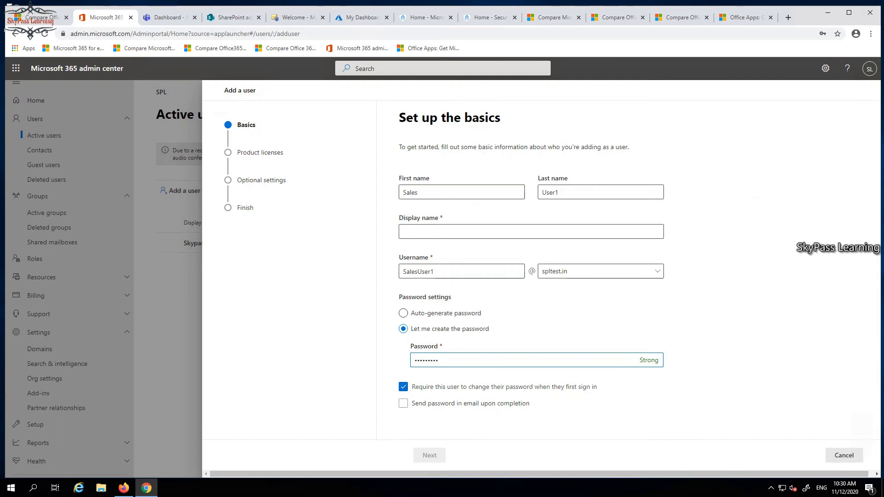
# Turn off the required password change at first sign-in and keep sending the password by email off
pyautogui.click(404, 386)
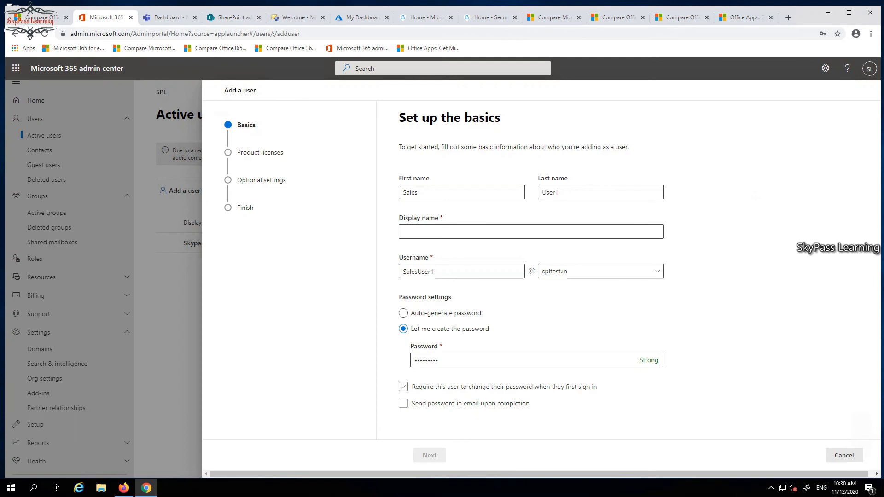
pyautogui.click(403, 404)
pyautogui.click(403, 387)
pyautogui.click(403, 387)
# Fill in the display name using the username SalesUser1, remove surplus text, and continue to the product licenses
pyautogui.doubleClick(428, 271)
pyautogui.hotkey('ctrl', 'c')
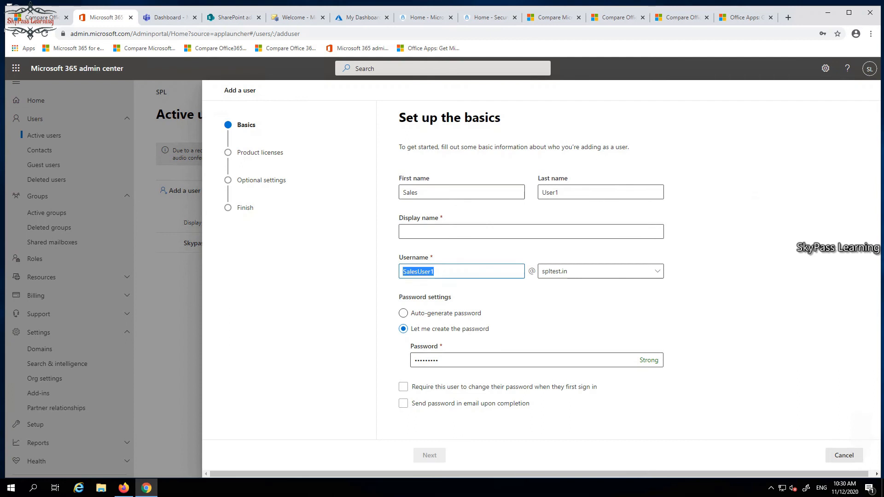
pyautogui.click(418, 232)
pyautogui.hotkey('ctrl', 'v')
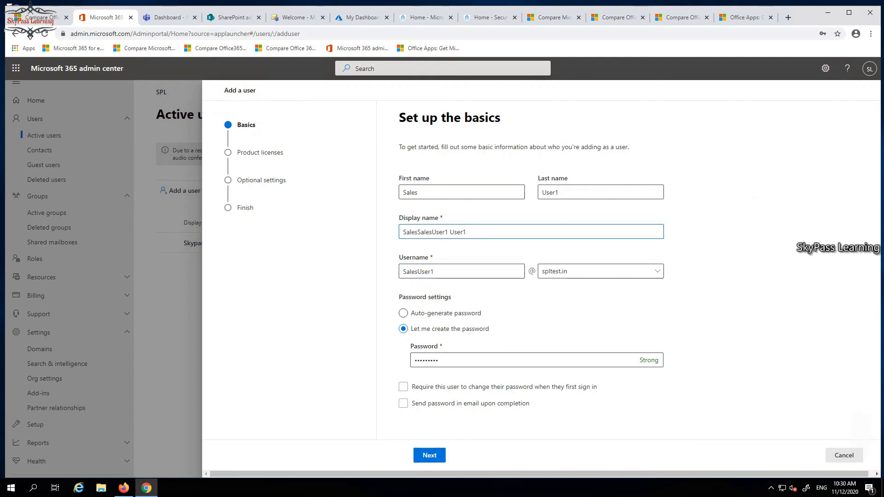
pyautogui.press('BackSpace')
pyautogui.press('BackSpace')
pyautogui.press('BackSpace')
pyautogui.press('BackSpace')
pyautogui.press('BackSpace')
pyautogui.press('BackSpace')
pyautogui.press('BackSpace')
pyautogui.press('BackSpace')
pyautogui.press('BackSpace')
pyautogui.press('BackSpace')
pyautogui.click(454, 272)
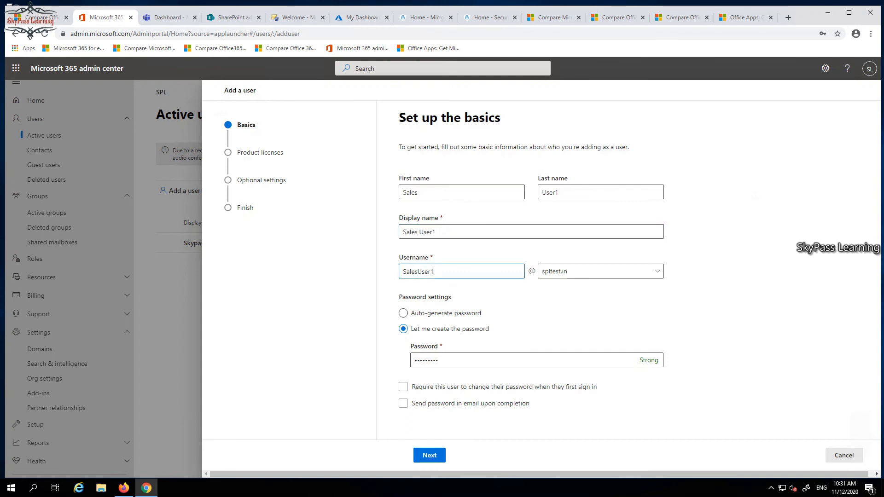
pyautogui.click(430, 455)
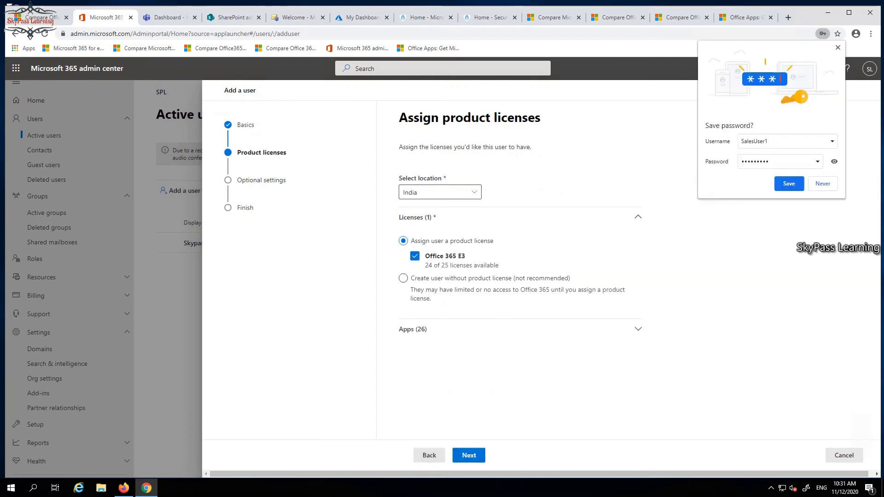
# Decline saving the password in the browser and accept the Office 365 E3 license with its default apps for the new user
pyautogui.click(823, 184)
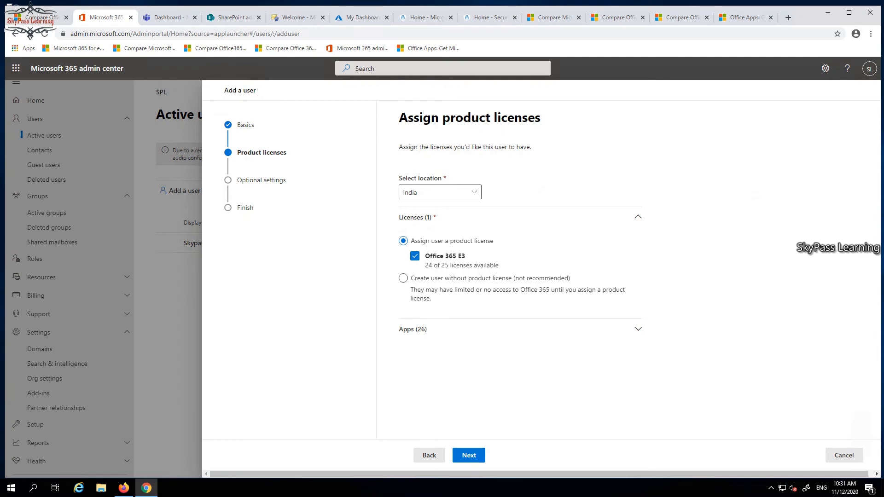
pyautogui.click(638, 329)
pyautogui.scroll(-3, 638, 329)
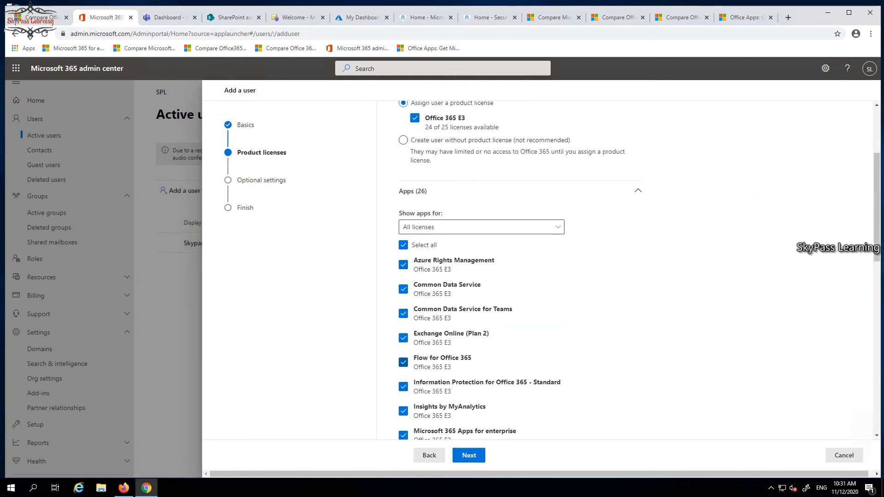
pyautogui.scroll(-5, 403, 362)
pyautogui.scroll(-5, 530, 363)
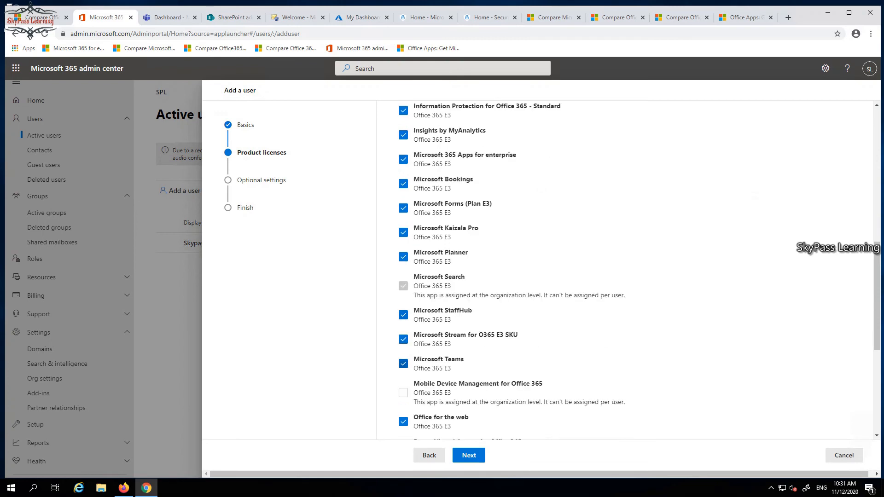
pyautogui.scroll(-1, 403, 311)
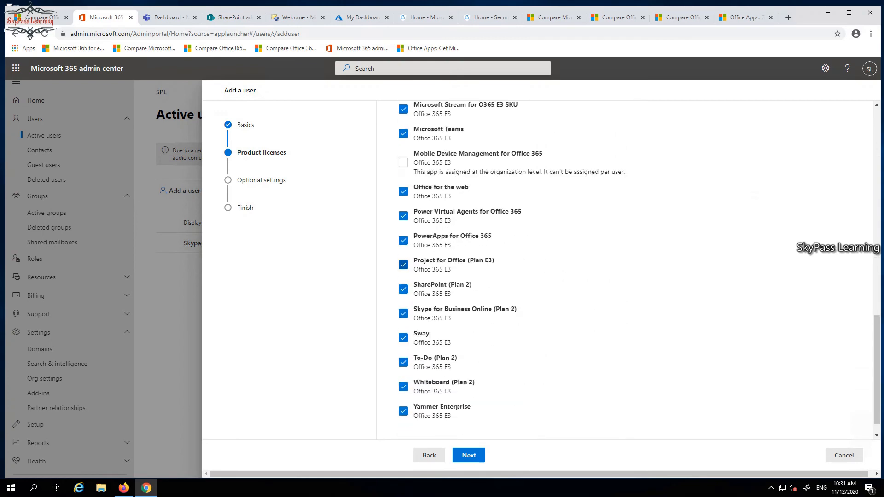
pyautogui.scroll(11, 403, 362)
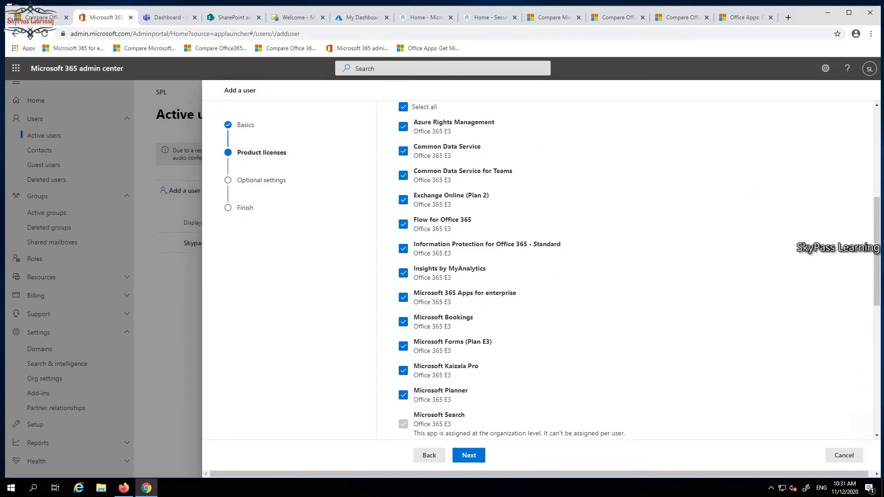
pyautogui.scroll(4, 403, 361)
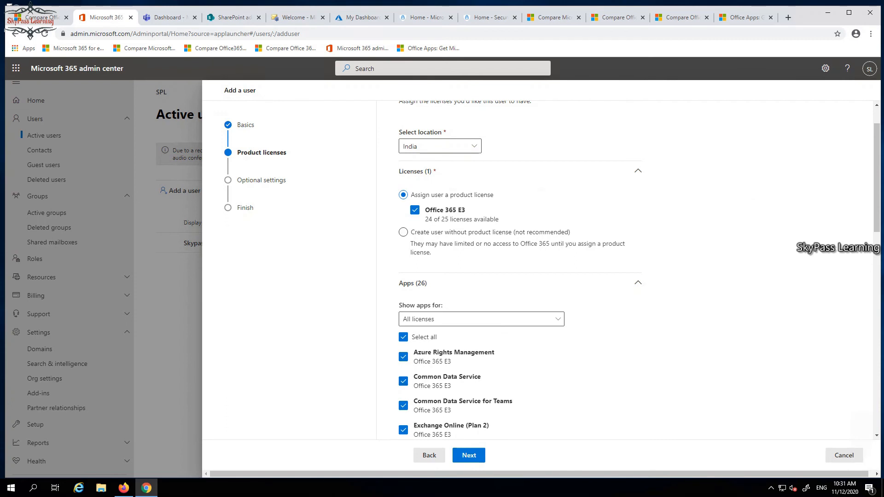
pyautogui.click(469, 455)
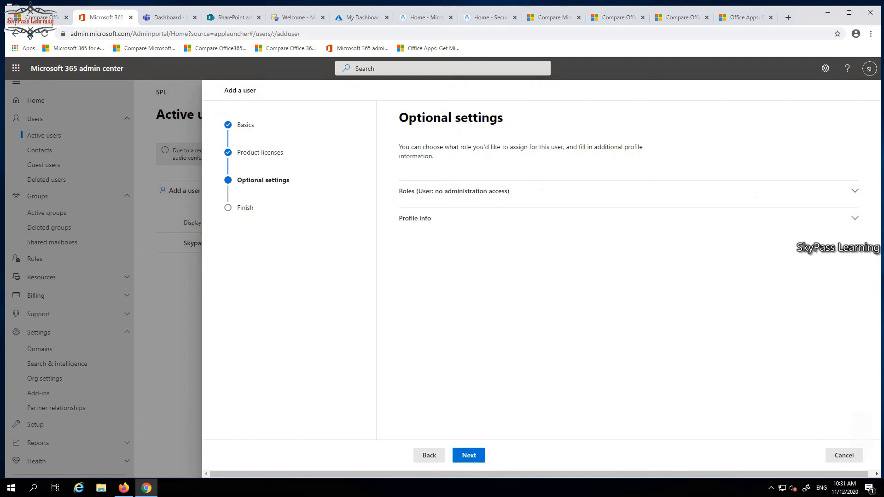
# Check the available admin roles, keep the user without admin center access, and continue to the final review
pyautogui.click(854, 191)
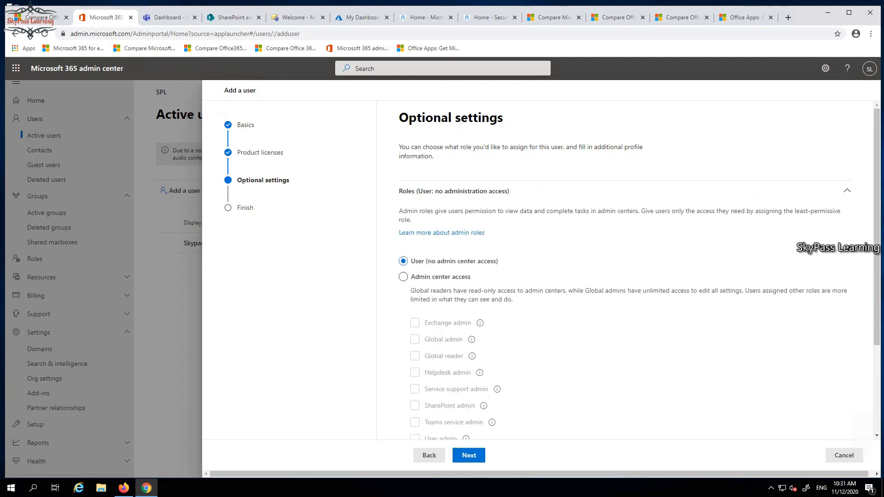
pyautogui.scroll(-2, 626, 276)
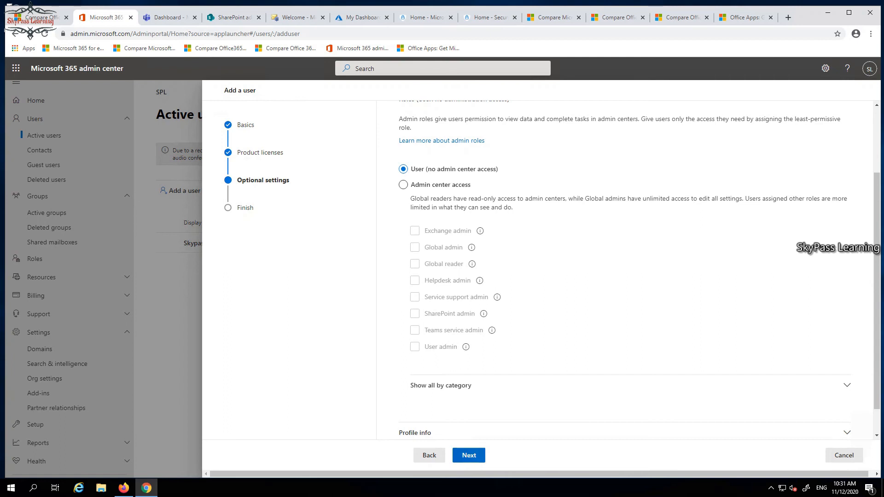
pyautogui.click(469, 455)
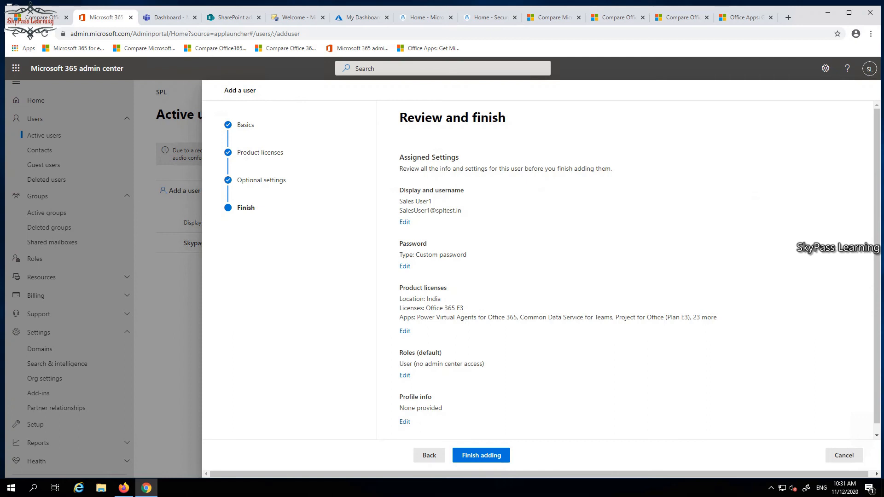
# Review the username and assigned settings of the new user and finish adding the account
pyautogui.moveTo(461, 210); pyautogui.dragTo(403, 211)
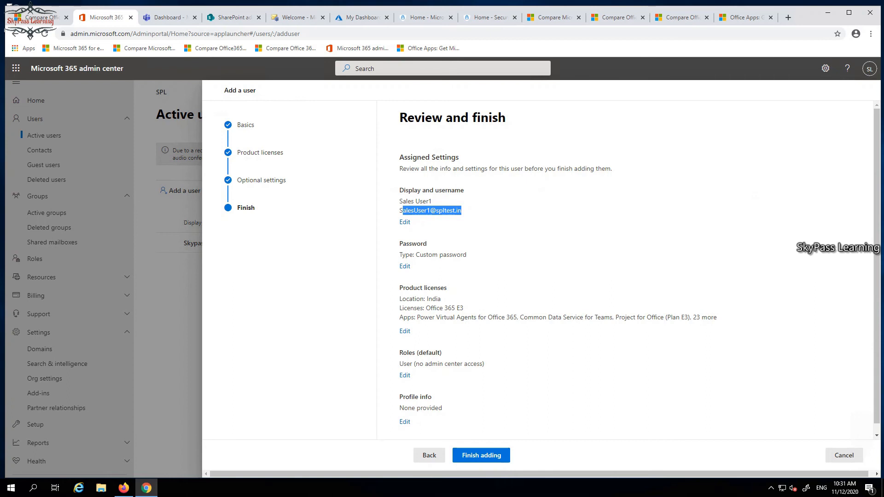
pyautogui.scroll(-1, 640, 268)
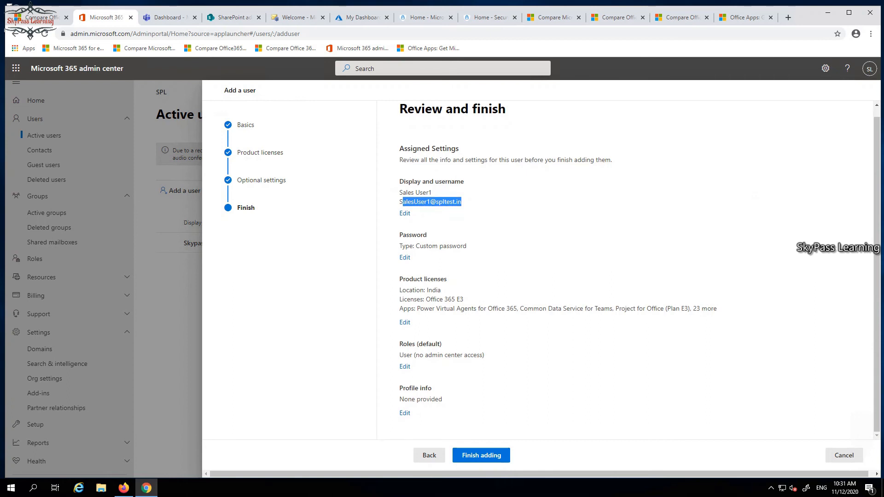
pyautogui.click(481, 455)
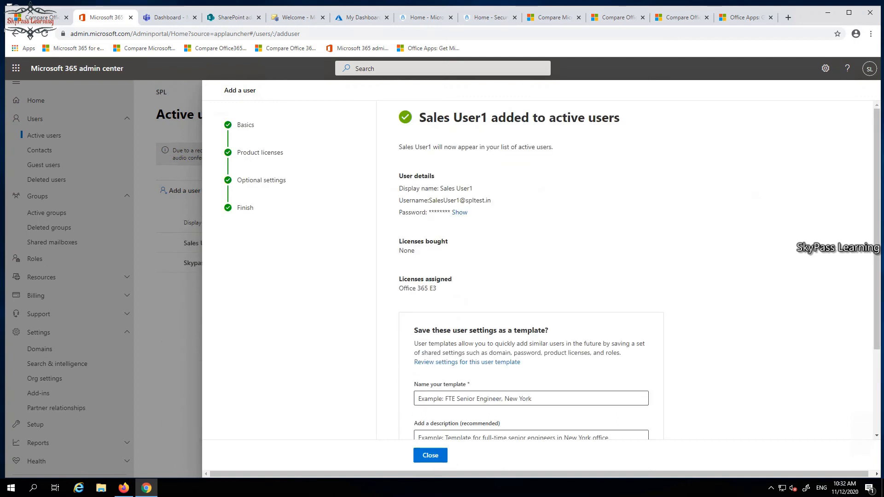
# Close the user creation summary without saving a template and dismiss the feedback survey
pyautogui.scroll(-2, 534, 271)
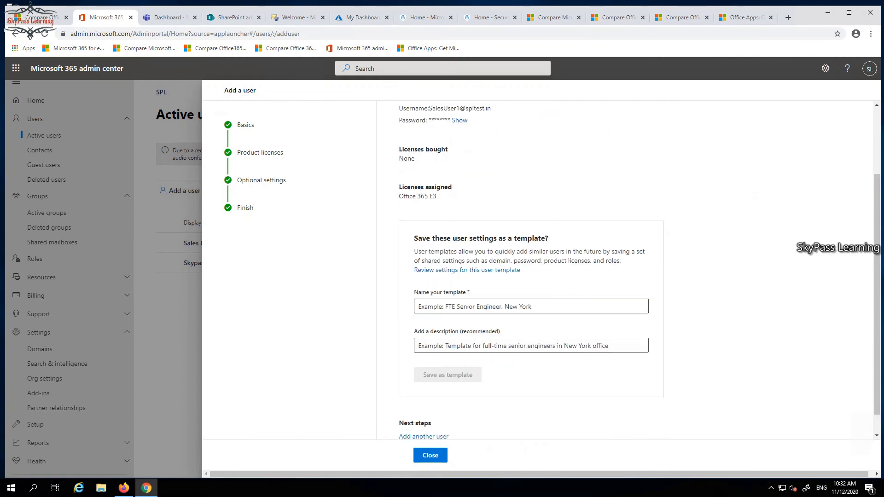
pyautogui.scroll(-1, 534, 271)
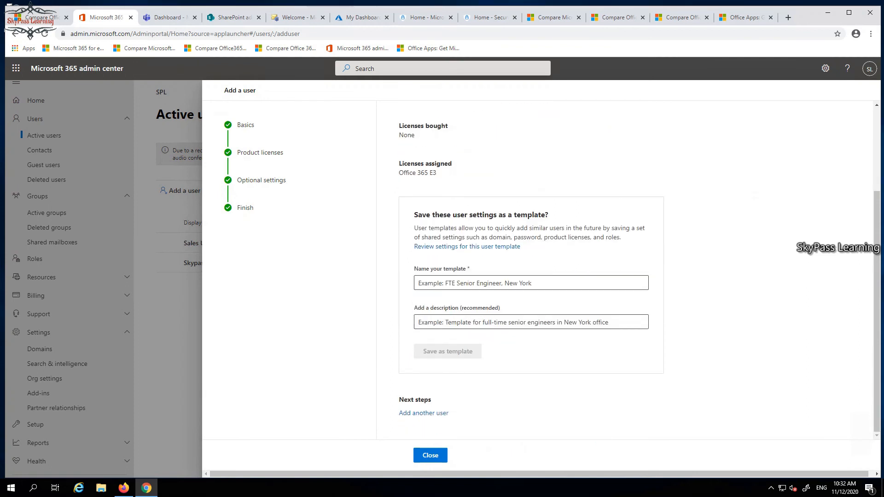
pyautogui.scroll(2, 534, 271)
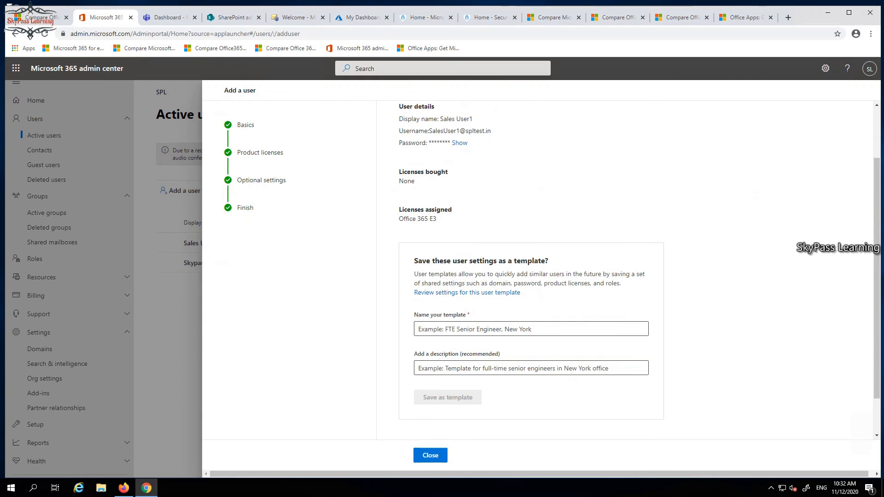
pyautogui.scroll(-2, 534, 272)
pyautogui.click(430, 455)
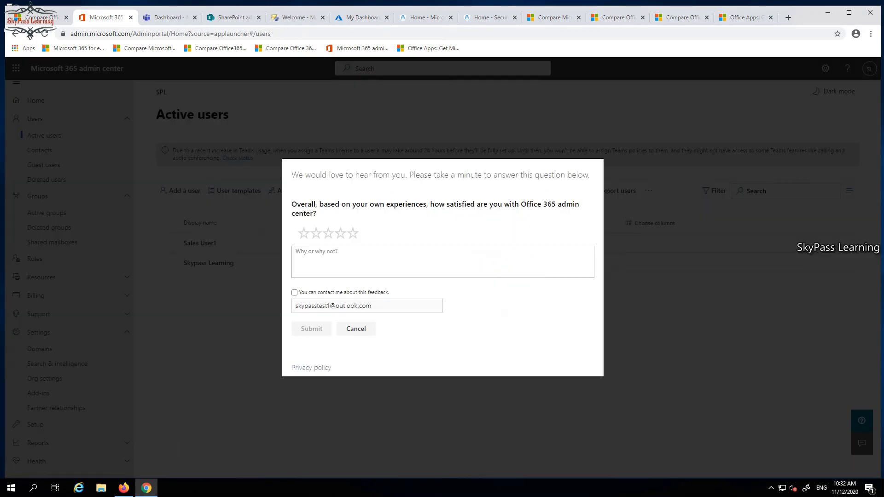
pyautogui.click(356, 328)
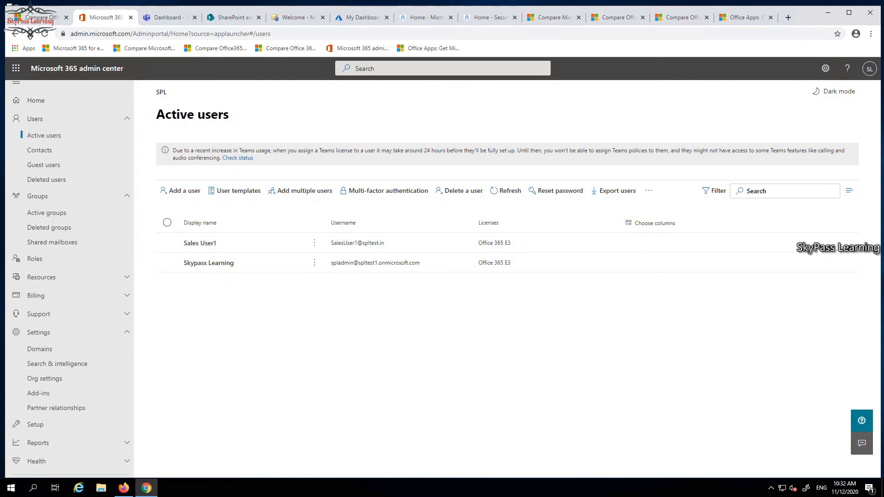
# Open the details of Sales User1 and examine the account information and enrolled devices
pyautogui.click(200, 243)
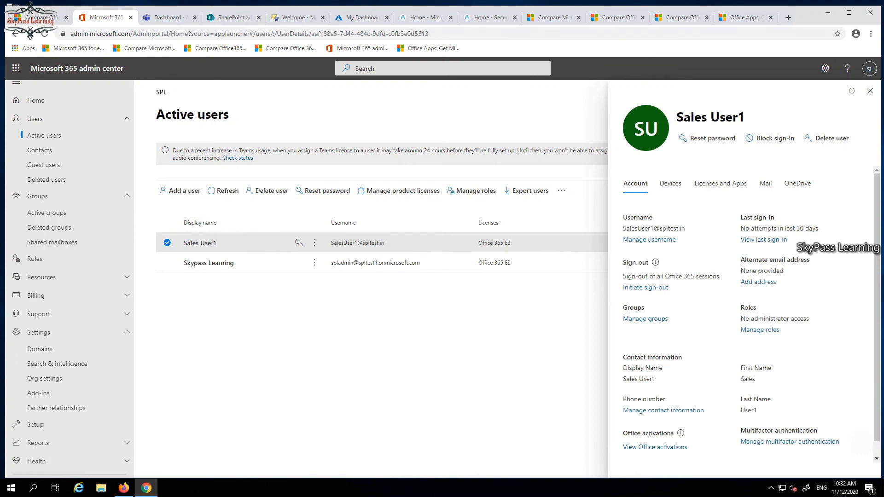
pyautogui.scroll(-1, 751, 311)
pyautogui.scroll(1, 751, 310)
pyautogui.click(670, 183)
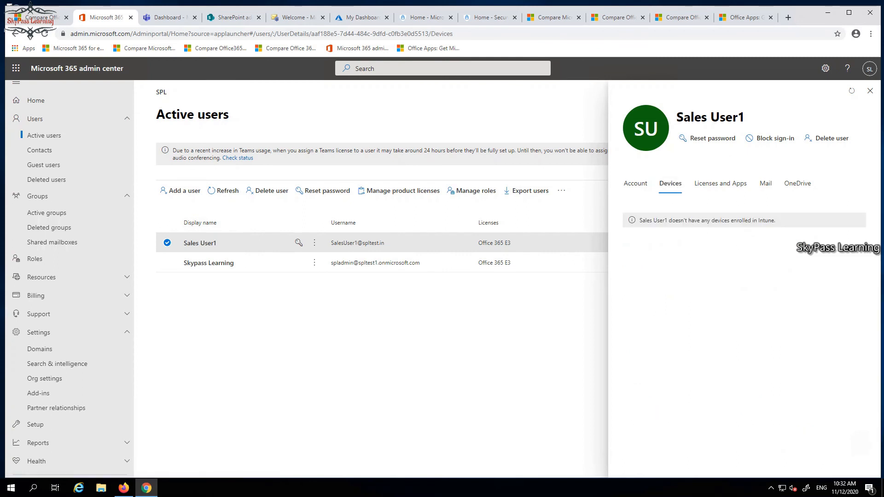
# Examine Sales User1's assigned licenses and apps, along with the mail and OneDrive information
pyautogui.click(720, 183)
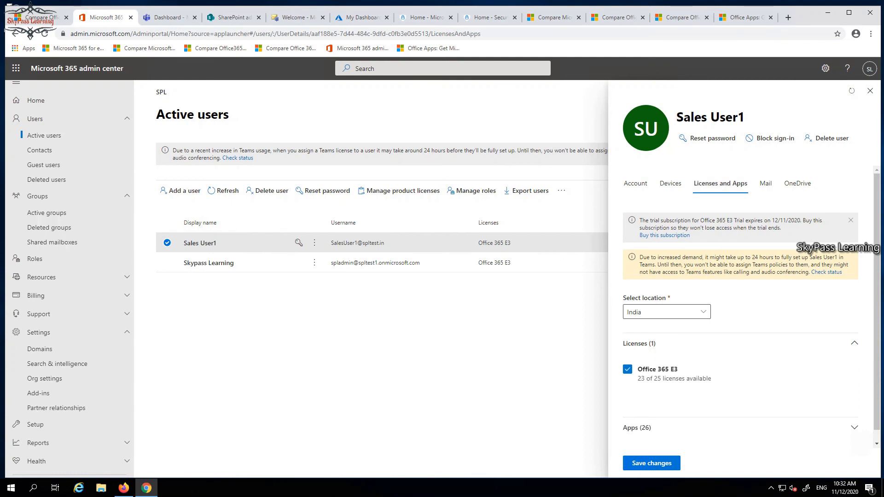
pyautogui.scroll(-1, 741, 306)
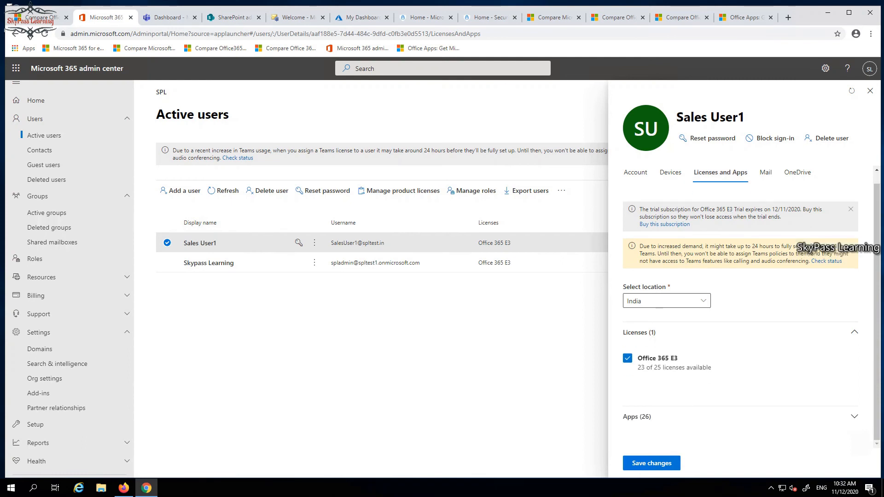
pyautogui.click(637, 416)
pyautogui.scroll(-1, 658, 318)
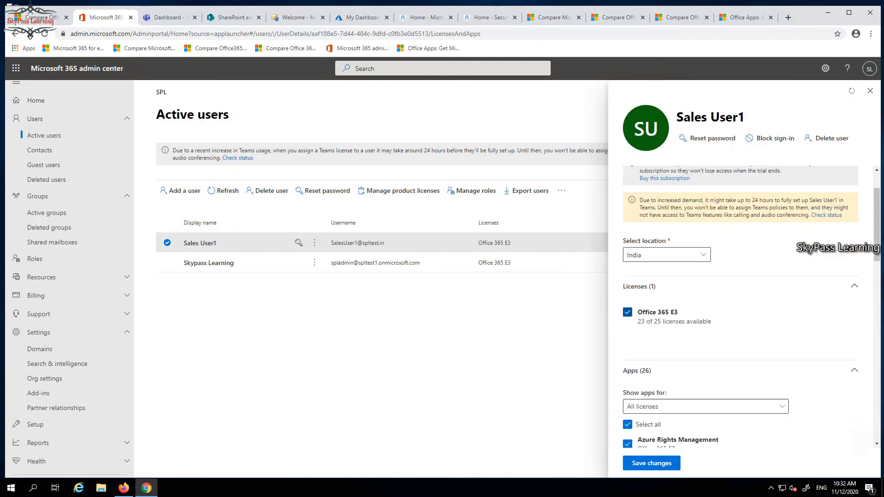
pyautogui.scroll(-4, 741, 306)
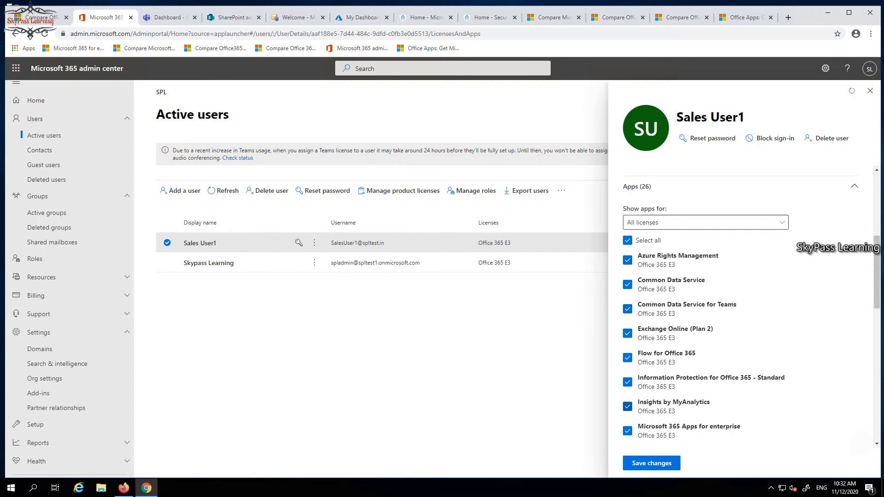
pyautogui.scroll(5, 741, 276)
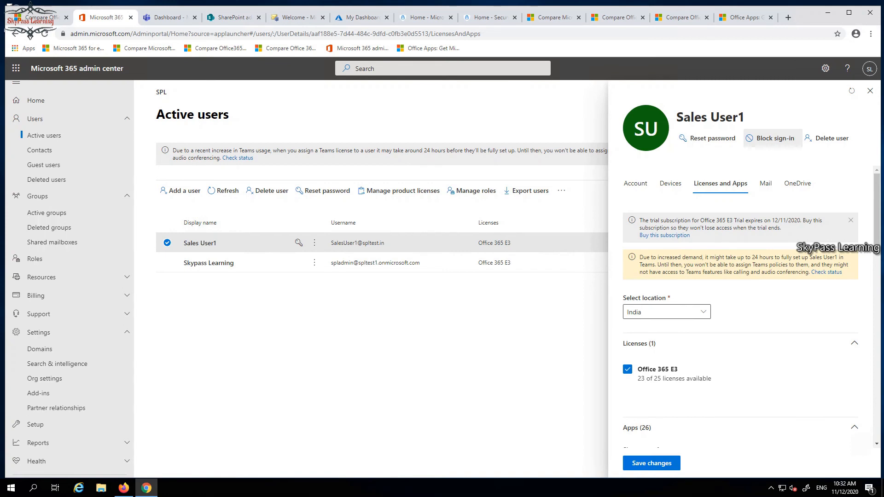
pyautogui.click(765, 183)
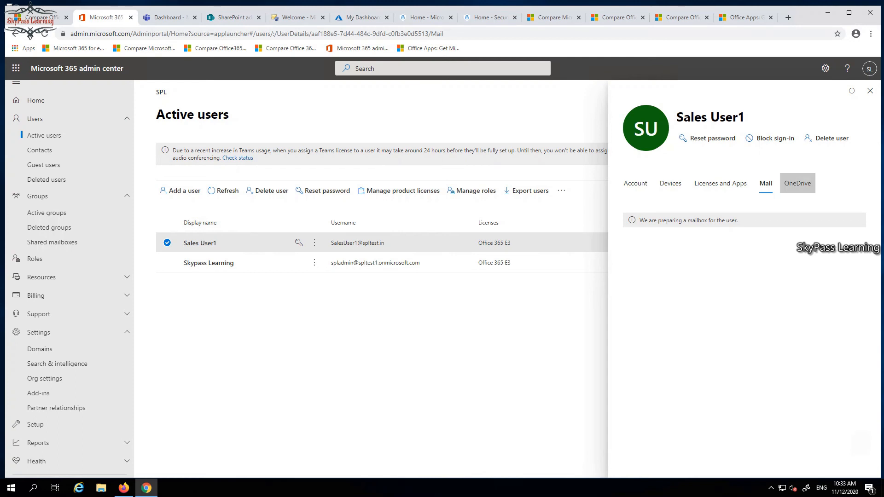
pyautogui.click(798, 183)
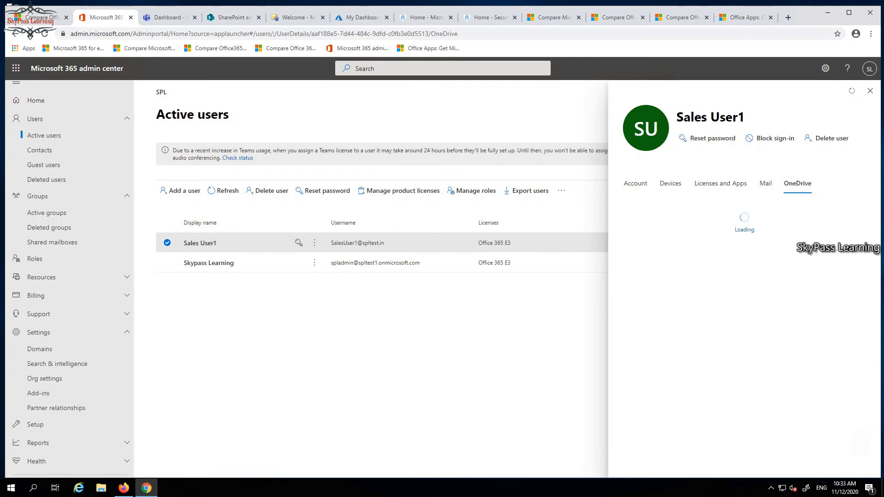
# Switch to Firefox and select the whole web address for replacement
pyautogui.click(124, 488)
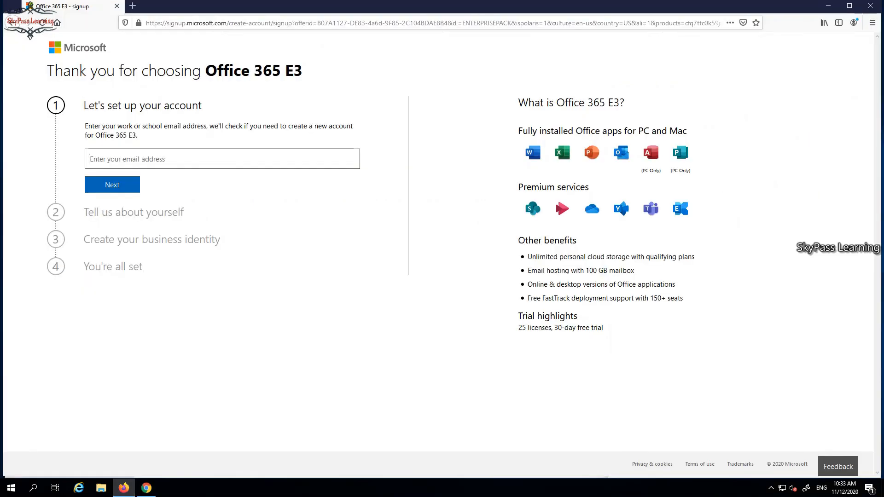
pyautogui.hotkey('ctrl', 'l')
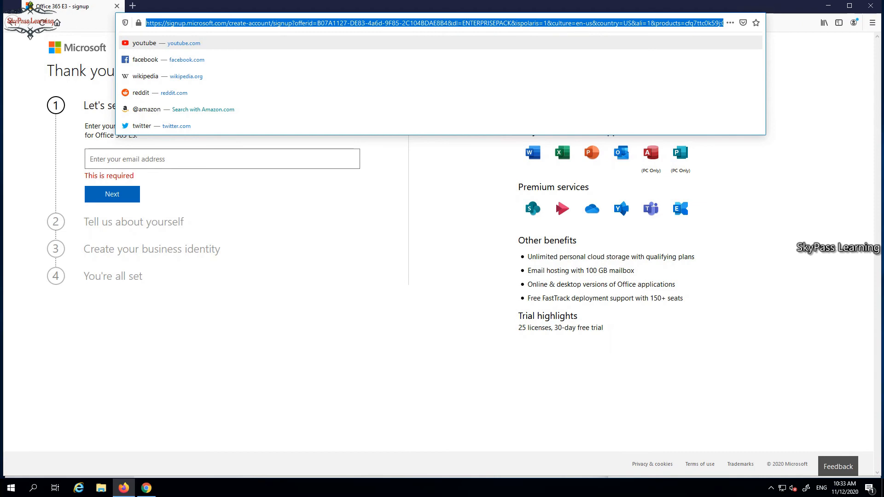
pyautogui.write('po')
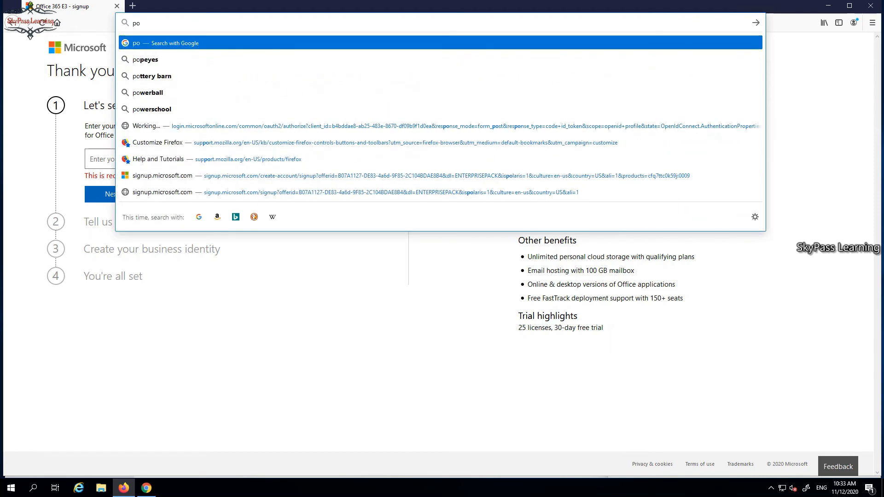
pyautogui.write('rtr')
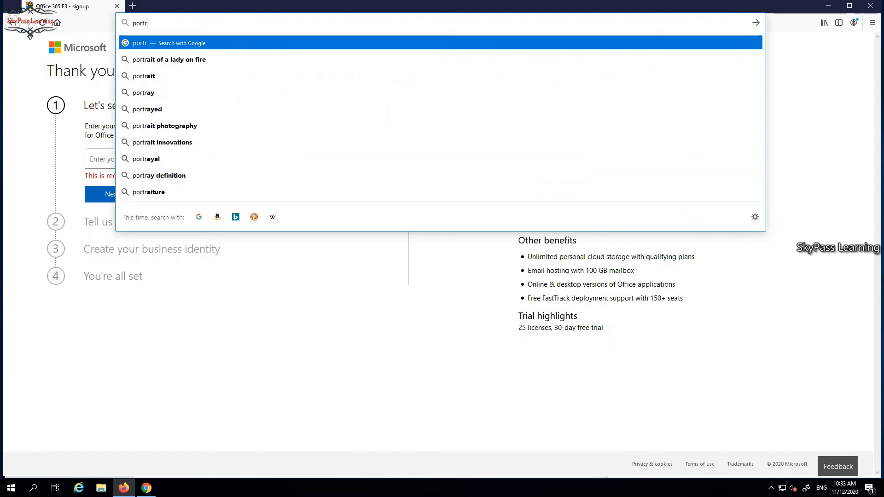
pyautogui.write('al.')
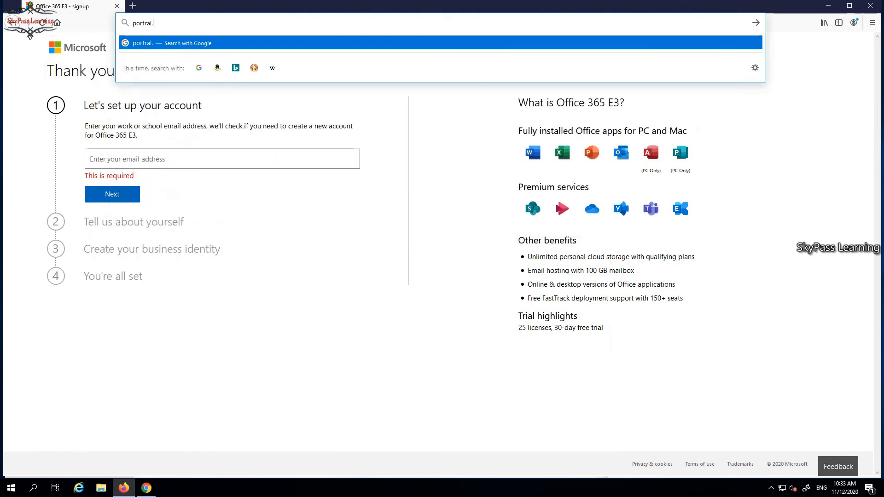
pyautogui.write('com')
pyautogui.press('BackSpace')
pyautogui.press('BackSpace')
pyautogui.press('BackSpace')
pyautogui.press('BackSpace')
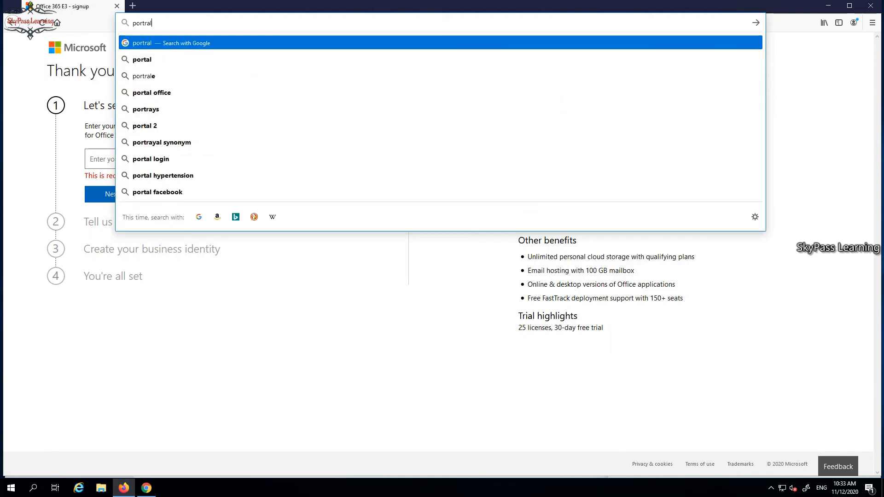
pyautogui.press('BackSpace')
pyautogui.press('BackSpace')
pyautogui.press('BackSpace')
pyautogui.press('BackSpace')
pyautogui.press('BackSpace')
pyautogui.press('BackSpace')
pyautogui.press('BackSpace')
# Search the web for "office 365 login" and open the Outlook 365 Login result
pyautogui.write('o')
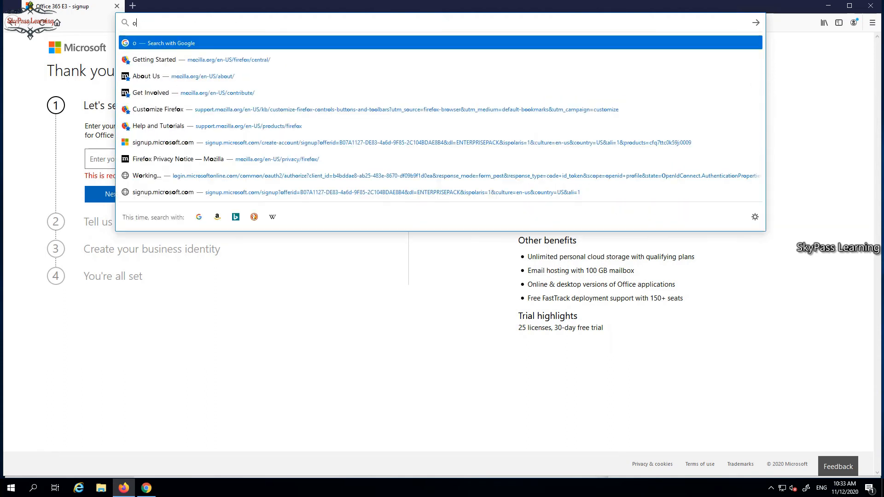
pyautogui.write('ffice 3')
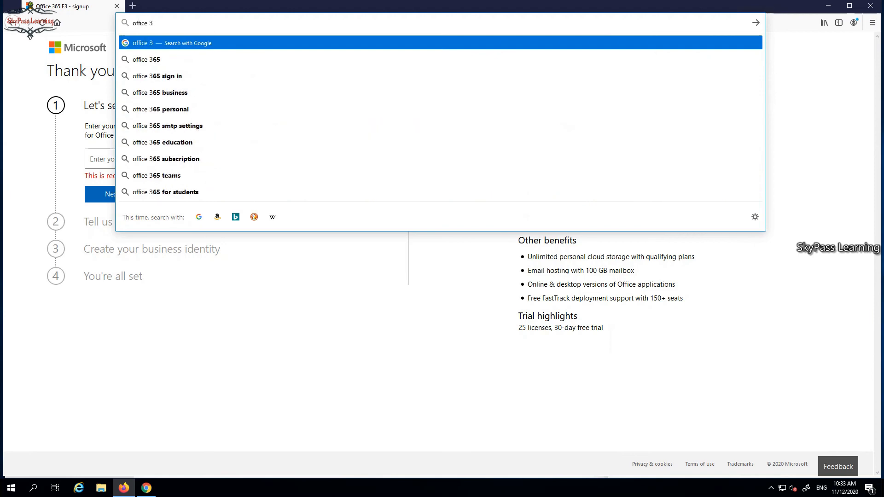
pyautogui.write('65 login')
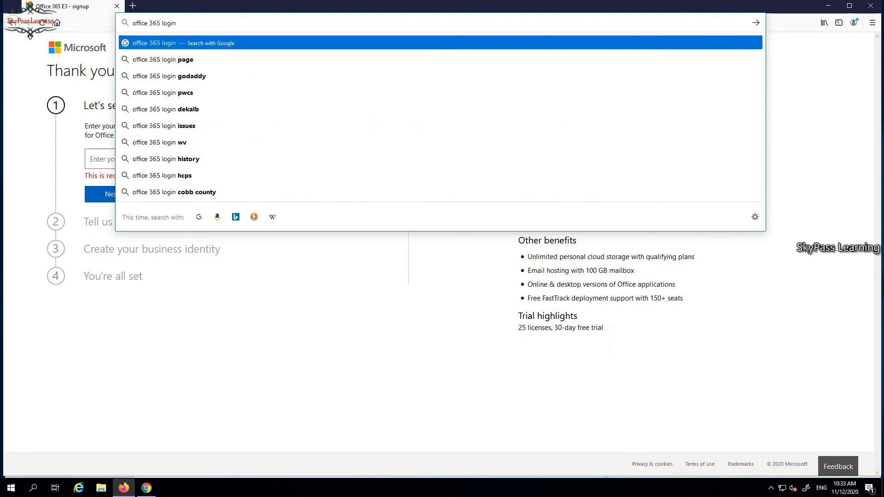
pyautogui.press('Return')
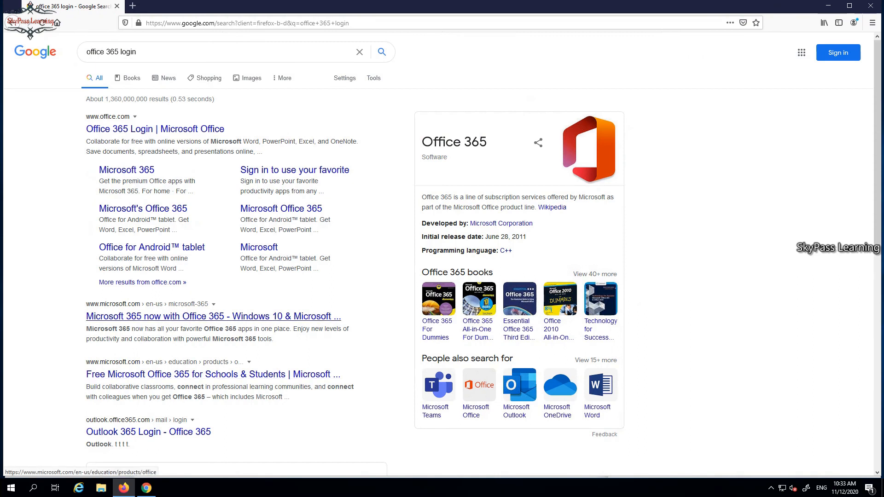
pyautogui.click(148, 432)
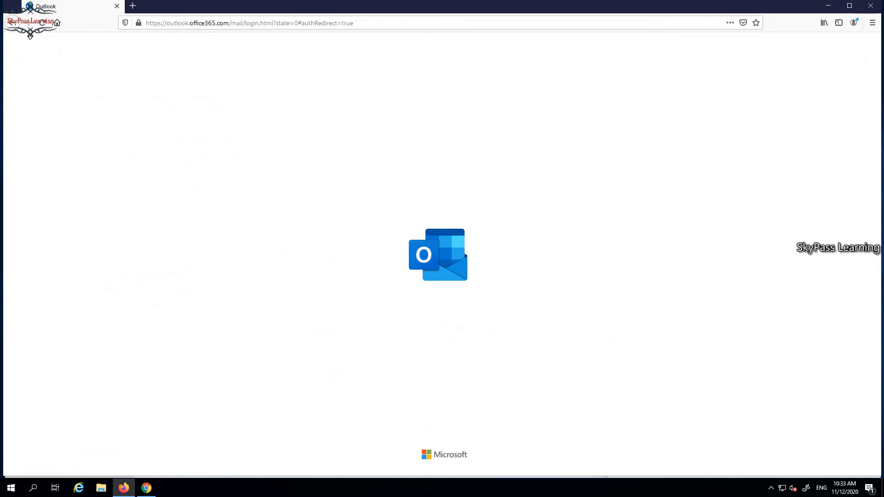
# Open a new browser tab, return to the Outlook page, and switch to the private Firefox window with the Microsoft sign-in page
pyautogui.hotkey('ctrl', 't')
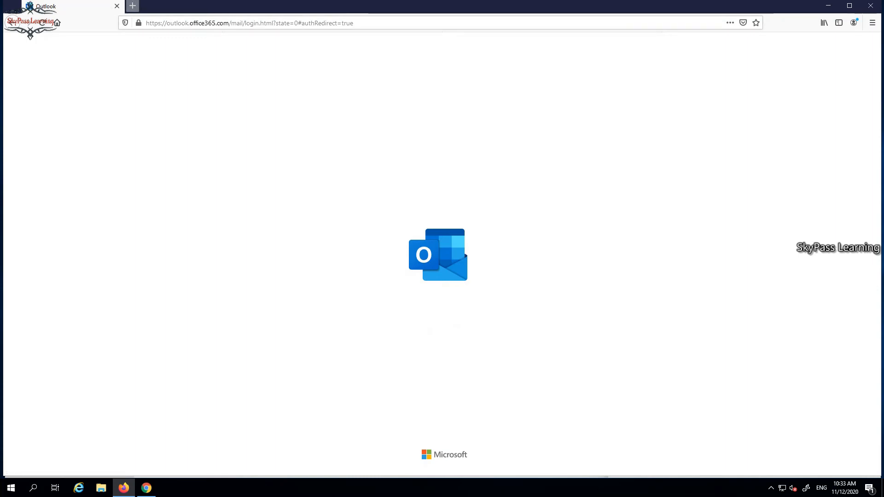
pyautogui.hotkey('ctrl', 'Tab')
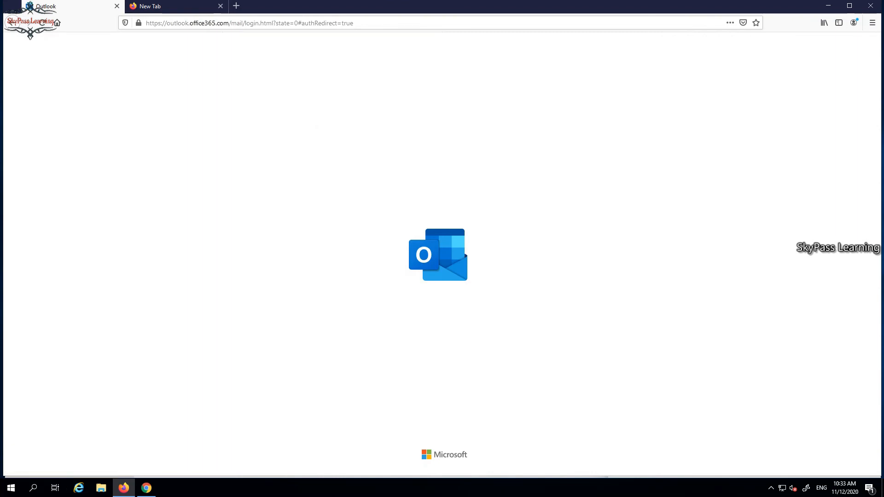
pyautogui.click(123, 487)
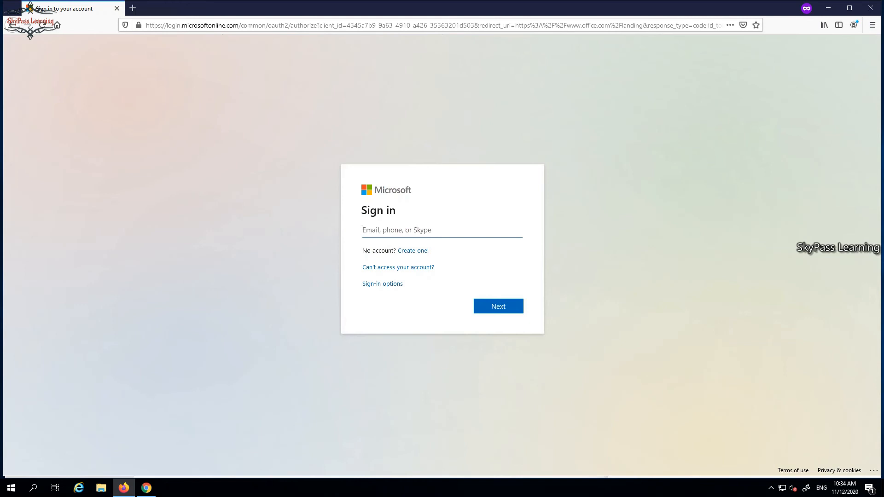
# Try to open portal.office365.com in the private window, and go back to the Microsoft sign-in page
pyautogui.click(368, 25)
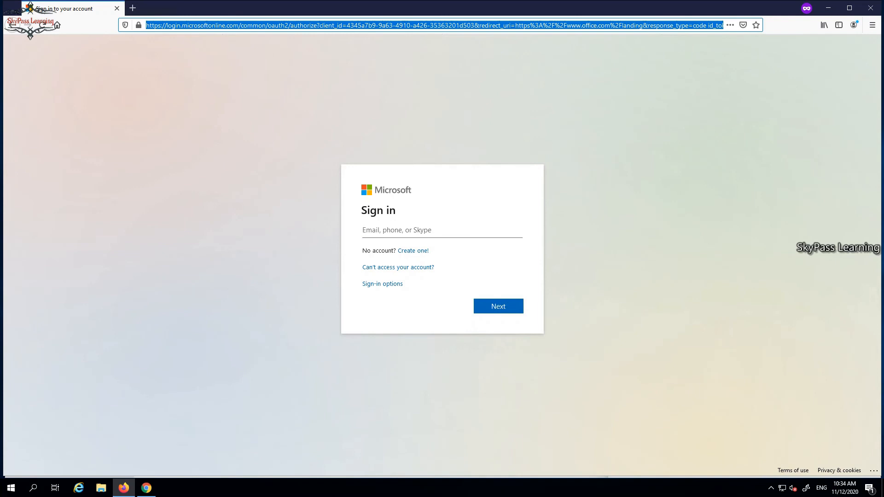
pyautogui.write('porta')
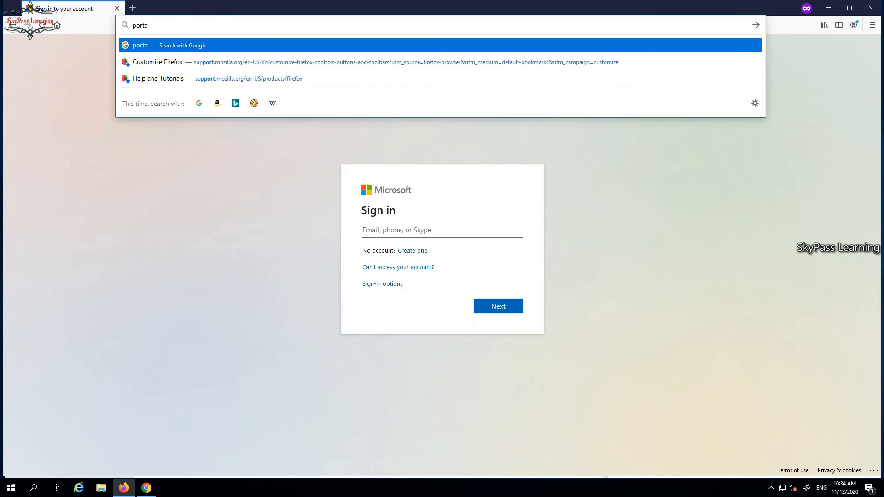
pyautogui.write('l.o')
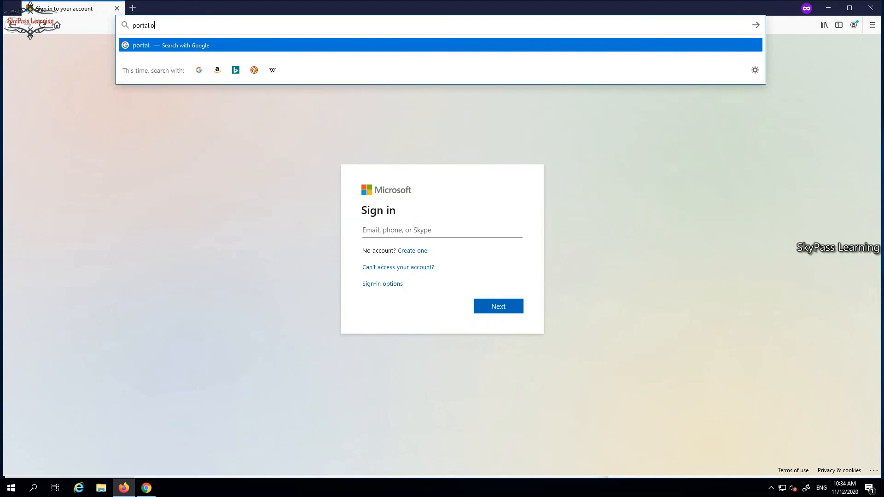
pyautogui.write('ffice365.com')
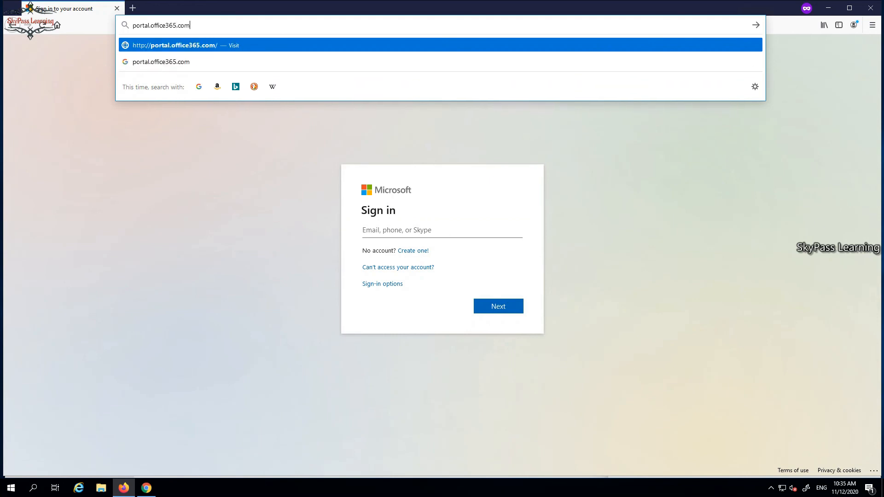
pyautogui.press('Down')
pyautogui.press('Down')
pyautogui.press('Down')
pyautogui.press('Down')
pyautogui.press('Down')
pyautogui.press('Up')
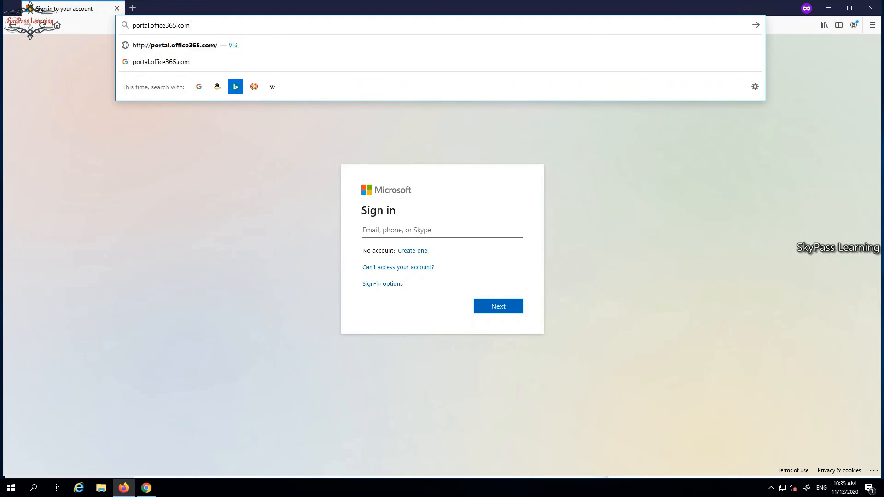
pyautogui.press('Down')
pyautogui.press('Down')
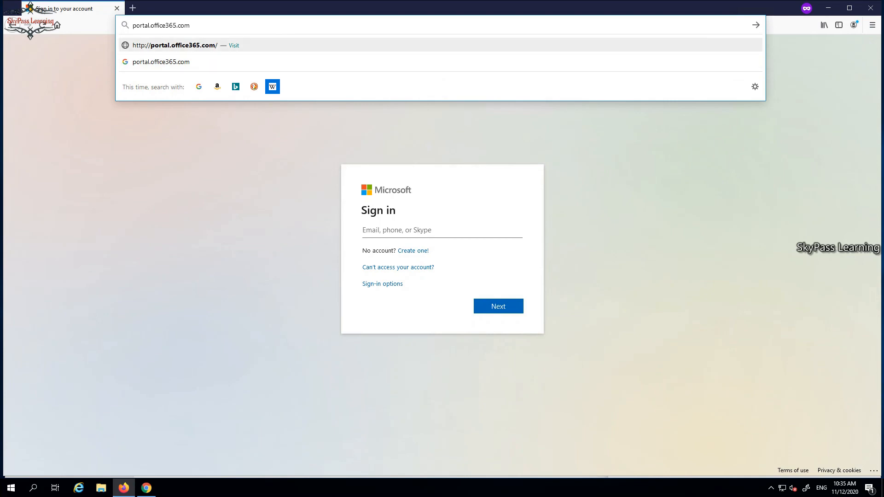
pyautogui.hotkey('ctrl', 'a')
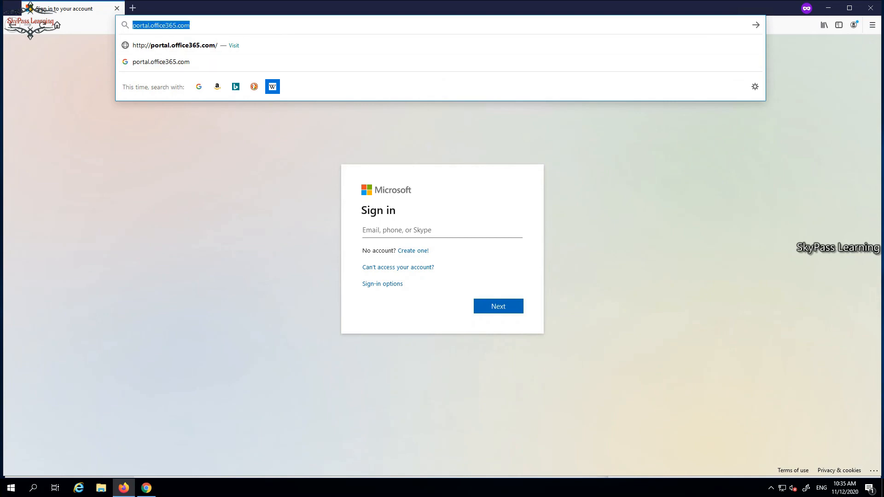
pyautogui.press('Return')
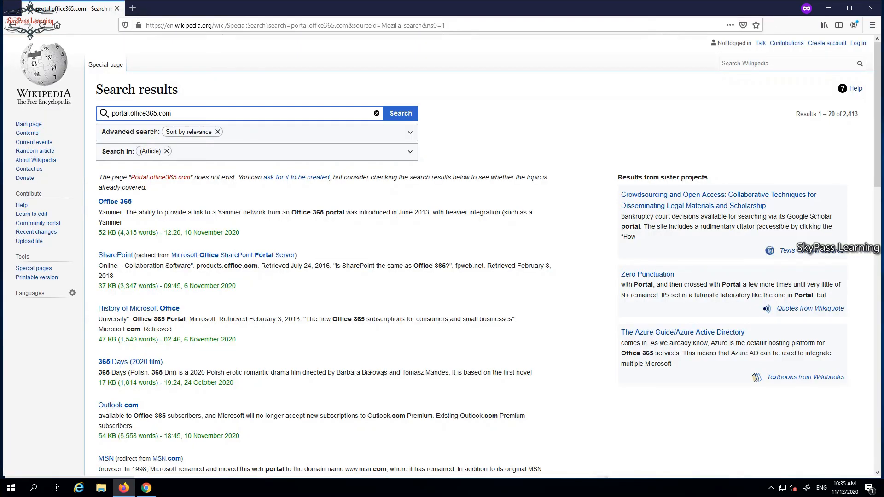
pyautogui.click(13, 25)
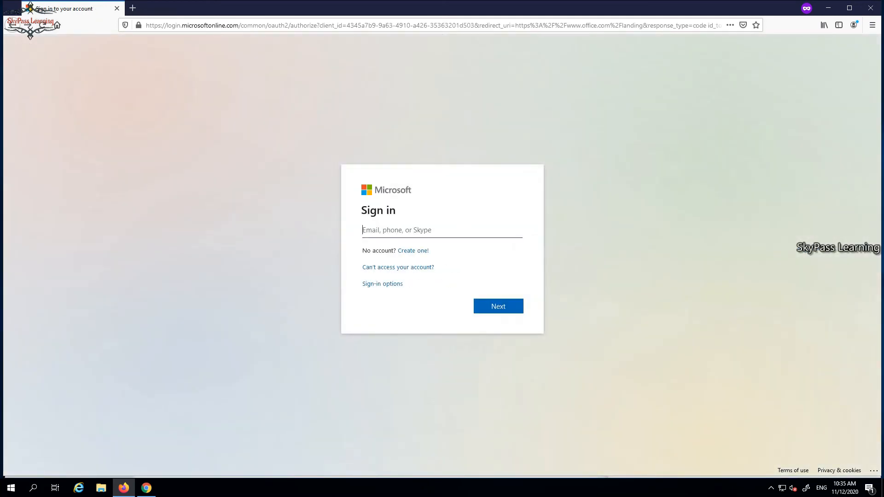
# Enter Sales User1's e-mail address as the sign-in account and continue to the password page
pyautogui.press('Return')
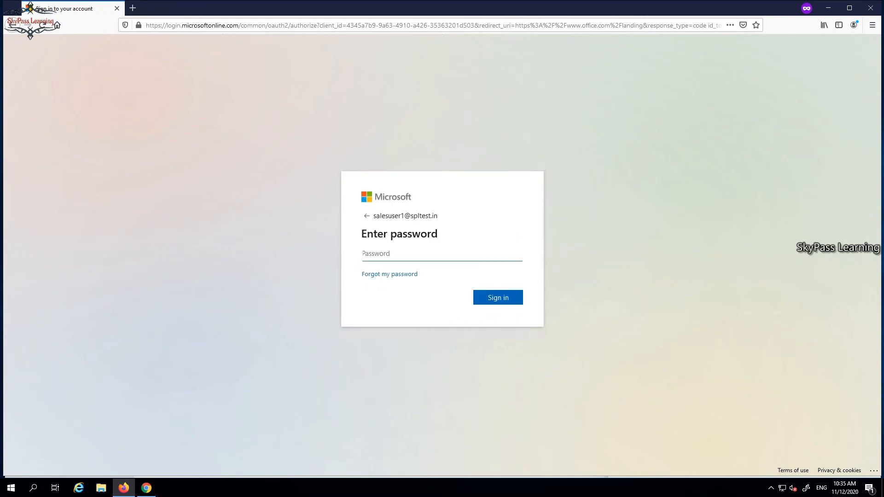
# Enter the account password for Sales User1 and sign in
pyautogui.write('••••••')
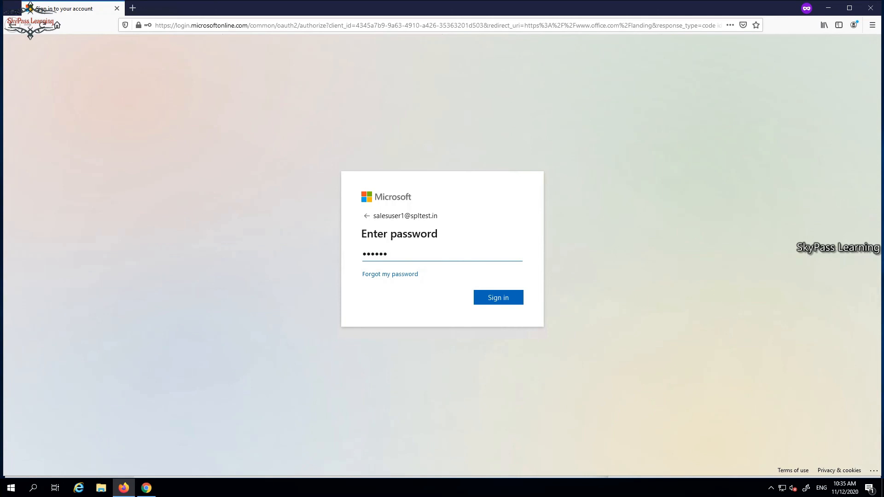
pyautogui.write('••')
pyautogui.press('Return')
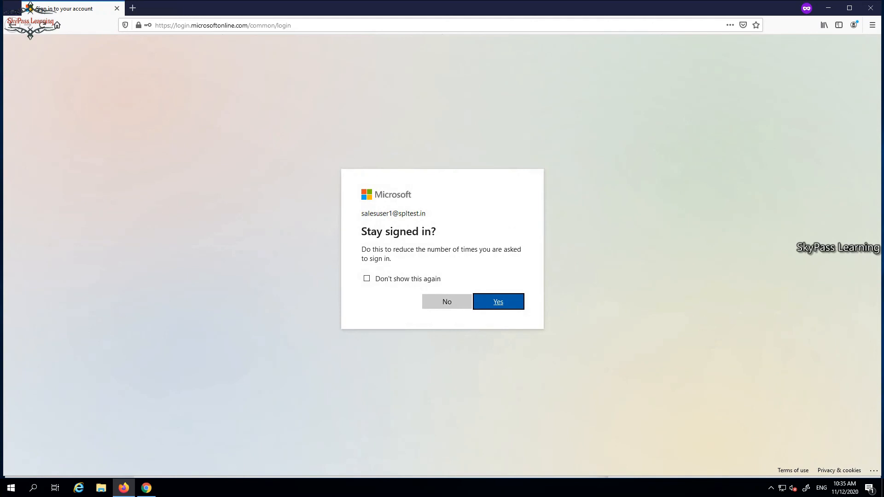
# Decline to stay signed in and go through the Office 365 welcome slides to the end
pyautogui.moveTo(425, 213); pyautogui.dragTo(361, 213)
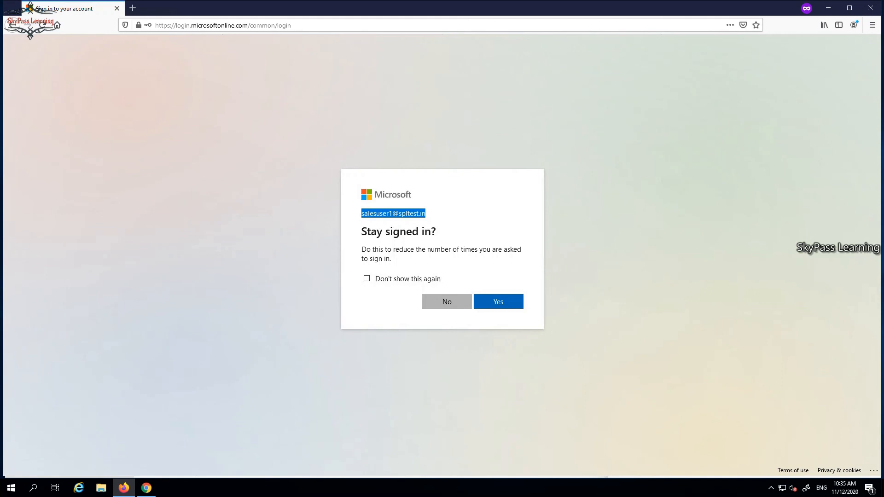
pyautogui.click(446, 302)
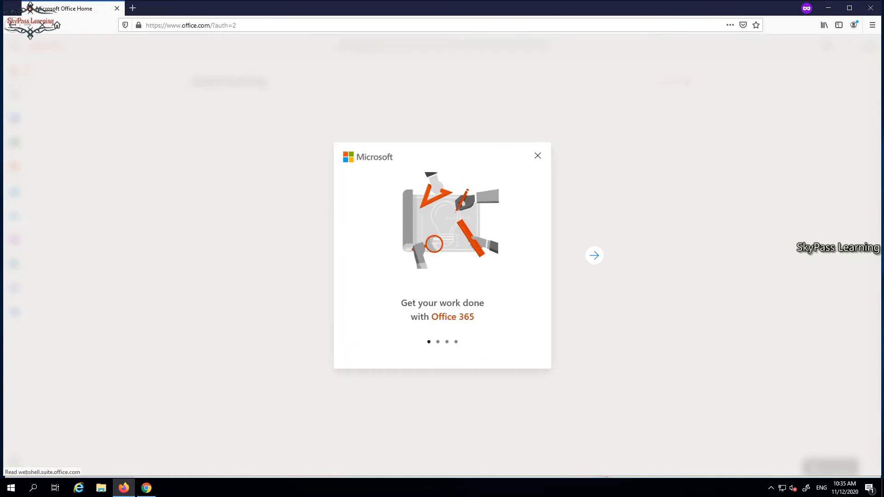
pyautogui.click(594, 256)
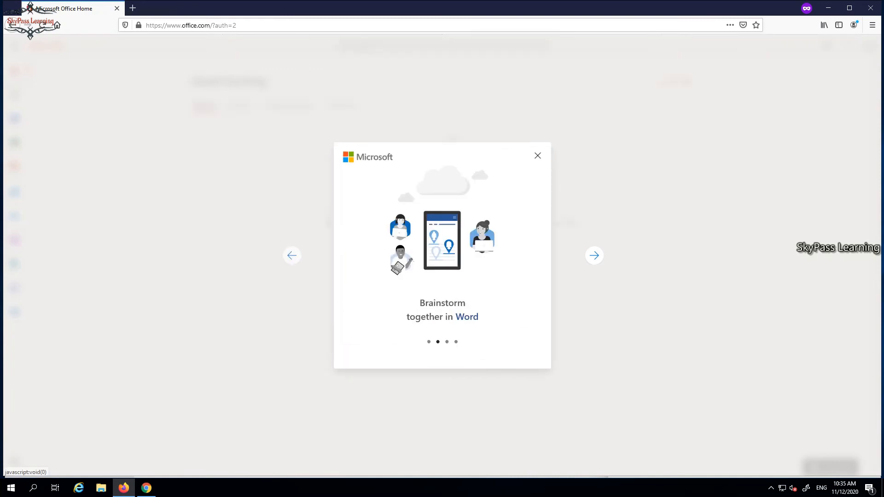
pyautogui.click(594, 255)
pyautogui.click(594, 255)
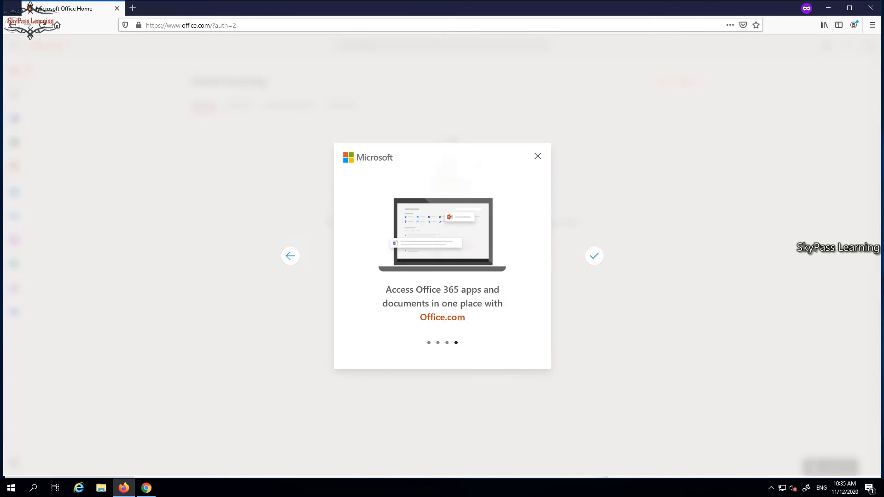
pyautogui.click(595, 256)
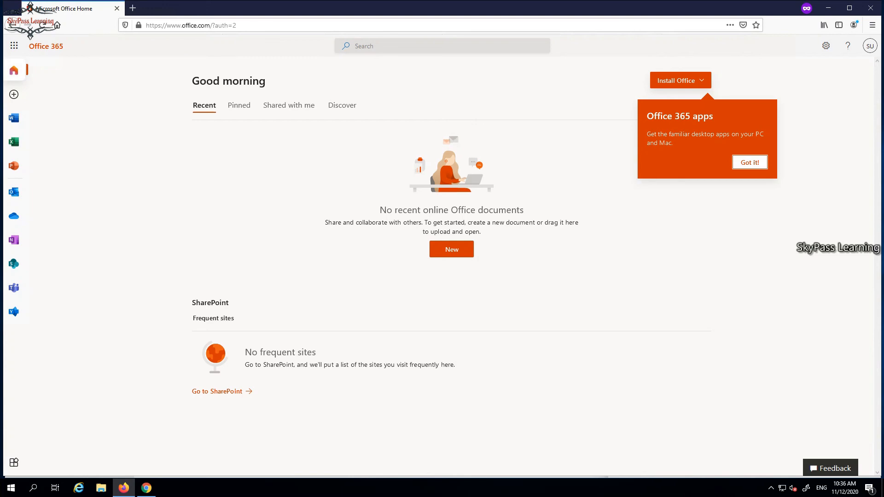
# Show the Install Office options and dismiss the Office 365 apps tip
pyautogui.click(680, 81)
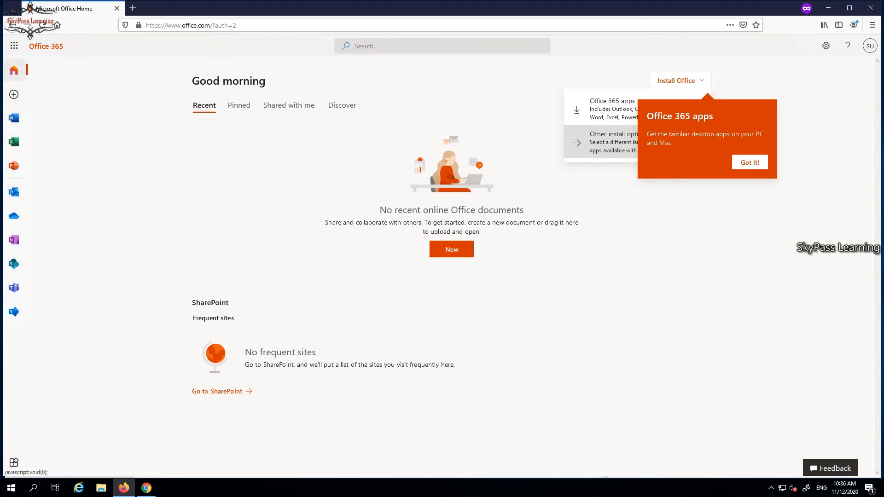
pyautogui.click(14, 70)
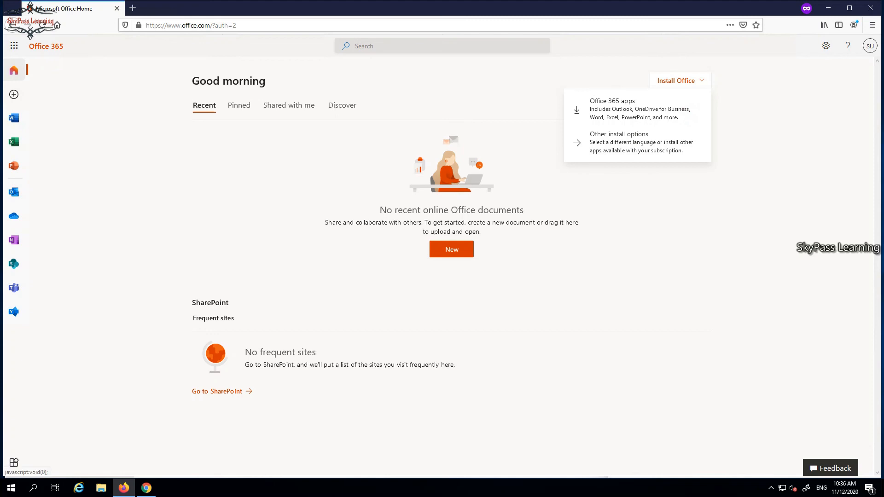
# Show the Office 365 app launcher and open Teams in a new tab
pyautogui.click(14, 46)
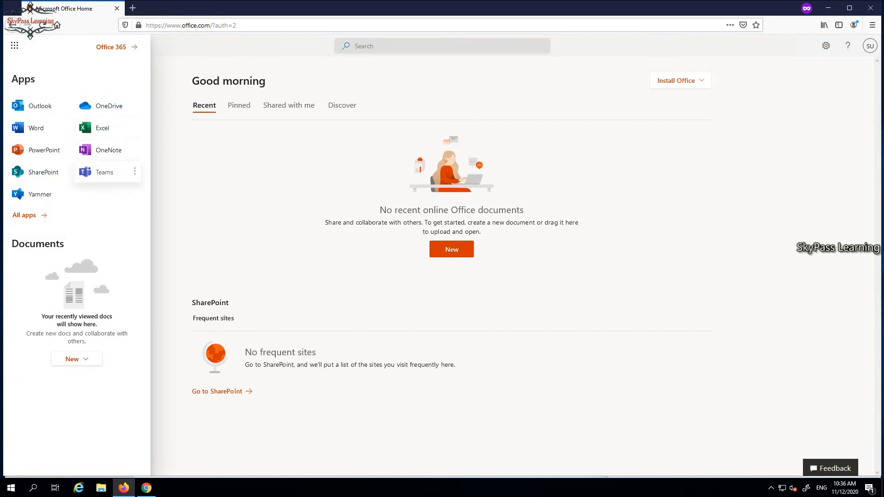
pyautogui.click(135, 172)
pyautogui.click(160, 192)
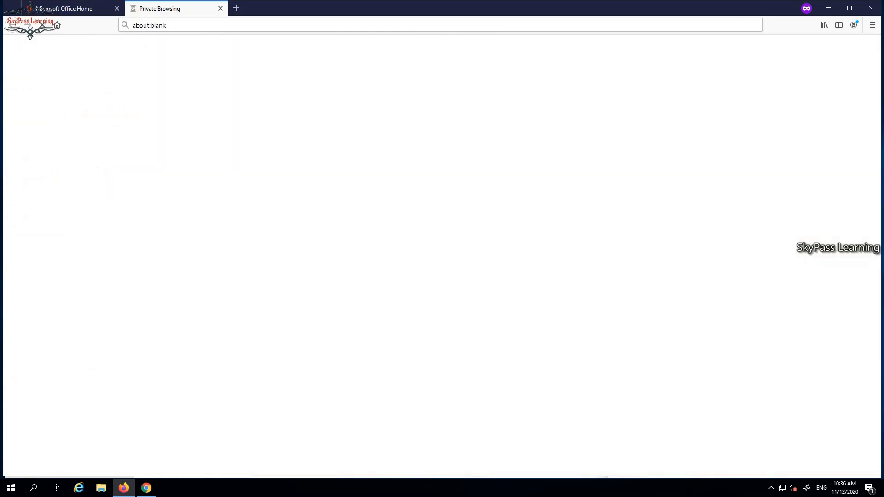
# Return to the Office home page and open Outlook from the app launcher in a new tab
pyautogui.click(69, 8)
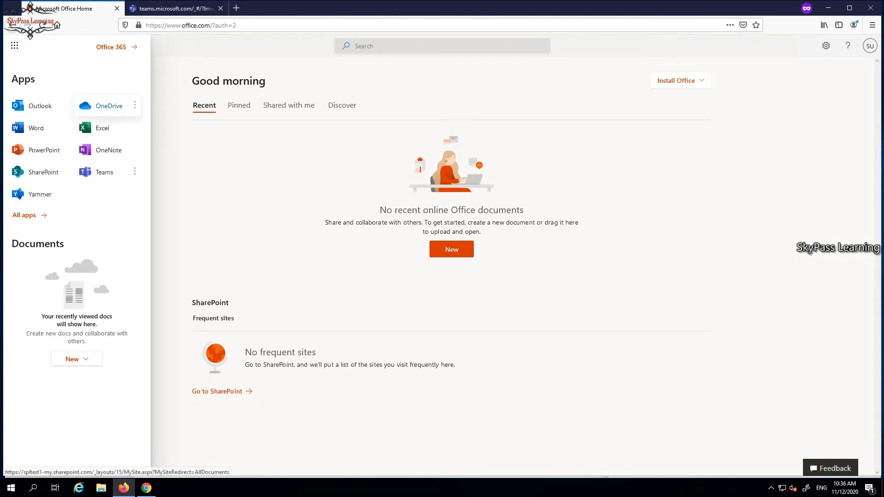
pyautogui.click(67, 106)
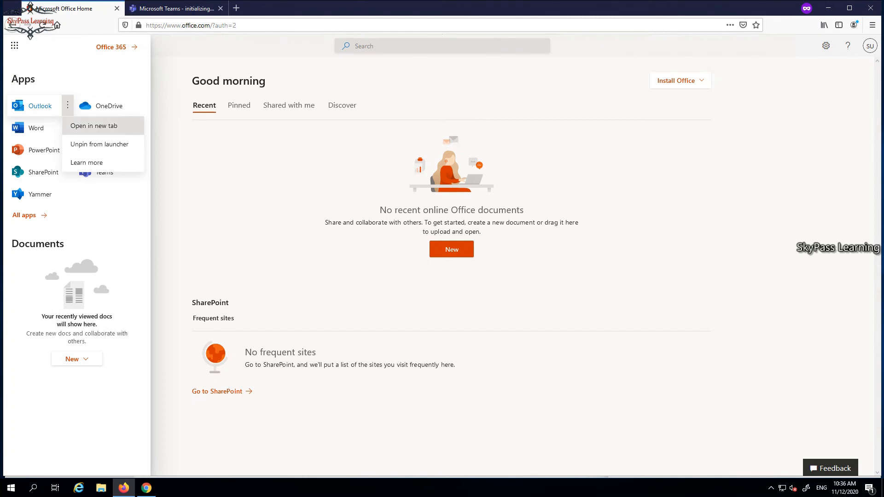
pyautogui.click(94, 126)
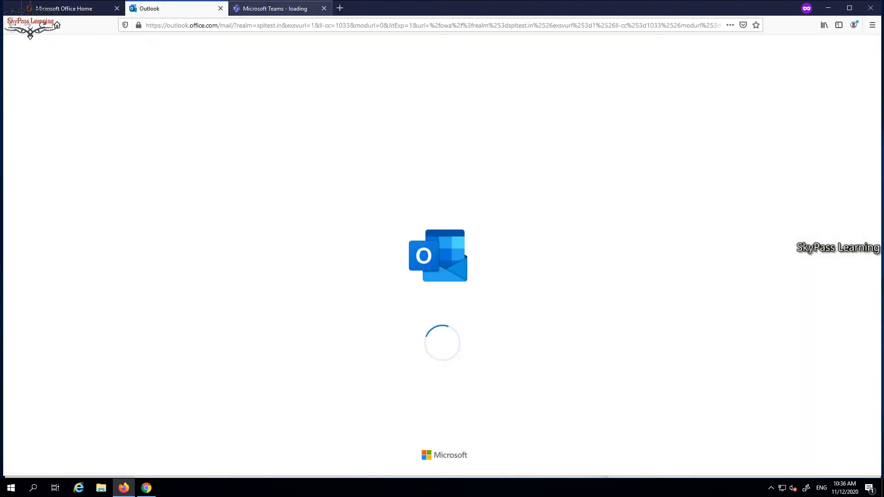
# Continue with the Teams web app, close its introduction, and return to the Outlook mailbox
pyautogui.click(274, 8)
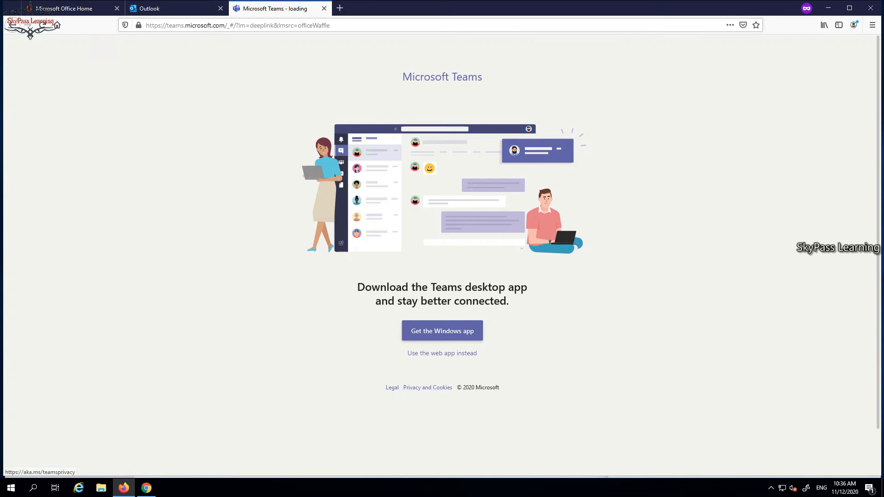
pyautogui.click(442, 353)
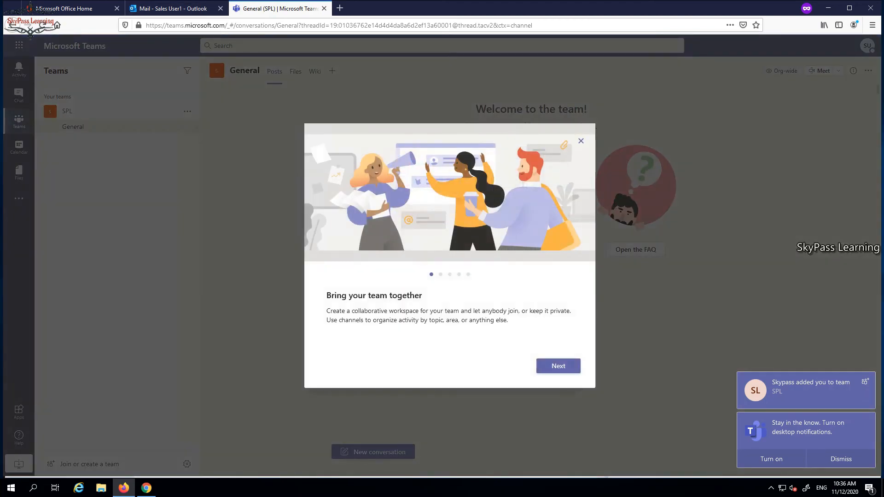
pyautogui.click(581, 141)
pyautogui.click(173, 8)
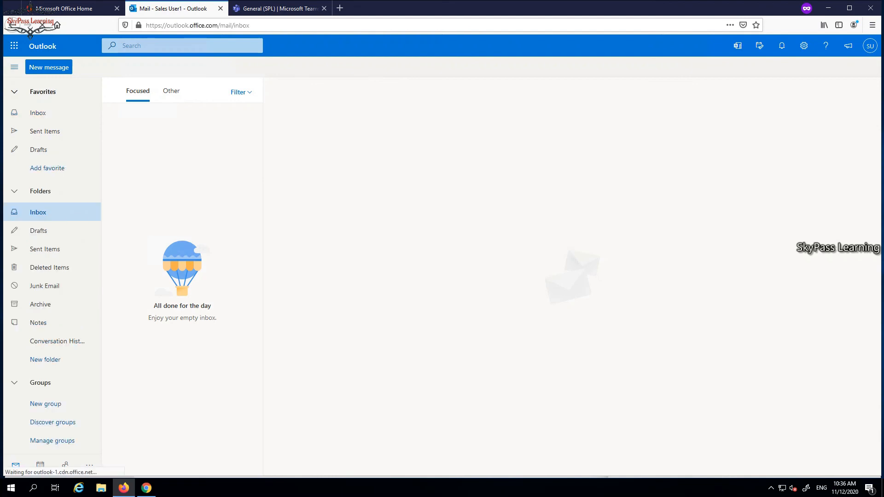
# Start a new message, dismiss the Outlook welcome introduction, and enter the external test recipient's e-mail address
pyautogui.click(49, 67)
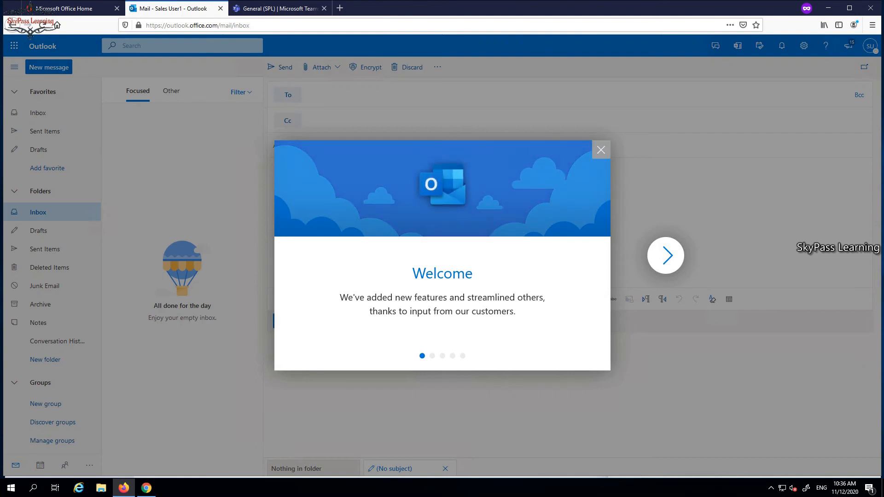
pyautogui.click(601, 149)
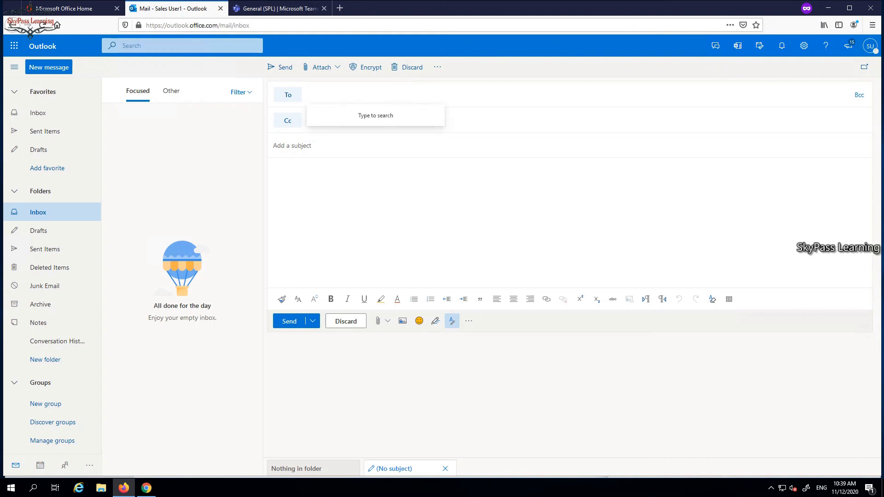
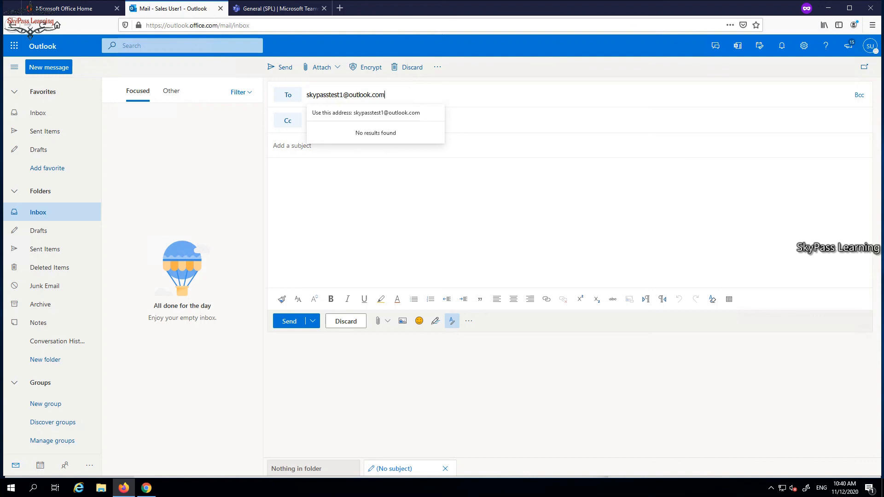
# Enter "Test Email" as both the subject and the message body, and send the message
pyautogui.click(292, 145)
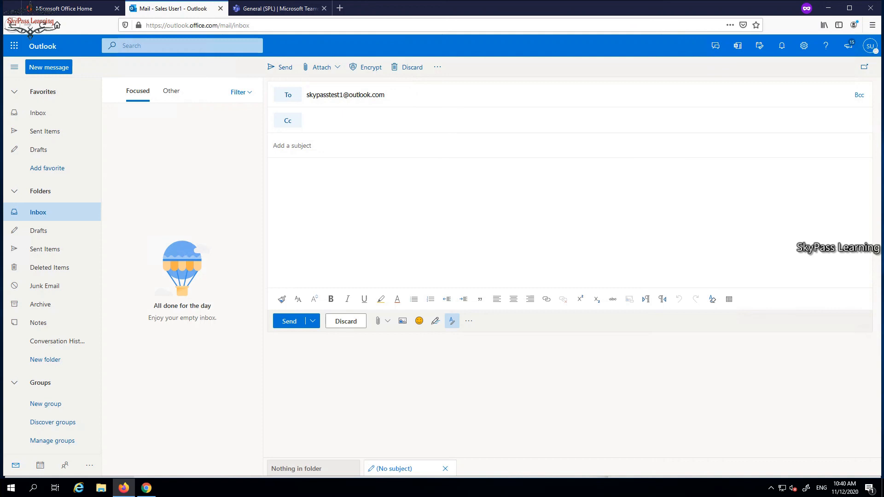
pyautogui.write('test')
pyautogui.press('BackSpace')
pyautogui.press('BackSpace')
pyautogui.press('BackSpace')
pyautogui.write('Test EMail')
pyautogui.press('BackSpace')
pyautogui.press('BackSpace')
pyautogui.press('BackSpace')
pyautogui.write('mail')
pyautogui.hotkey('ctrl', 'a')
pyautogui.hotkey('ctrl', 'c')
pyautogui.press('Tab')
pyautogui.hotkey('ctrl', 'v')
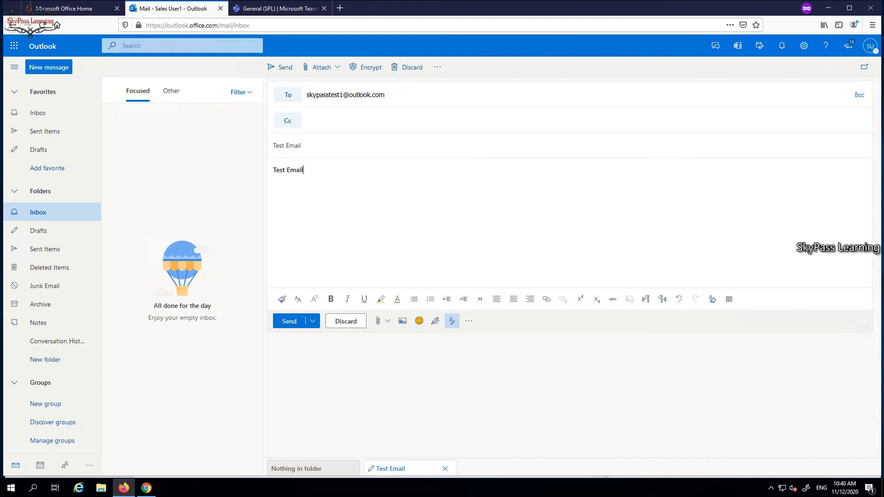
pyautogui.hotkey('ctrl', 'Return')
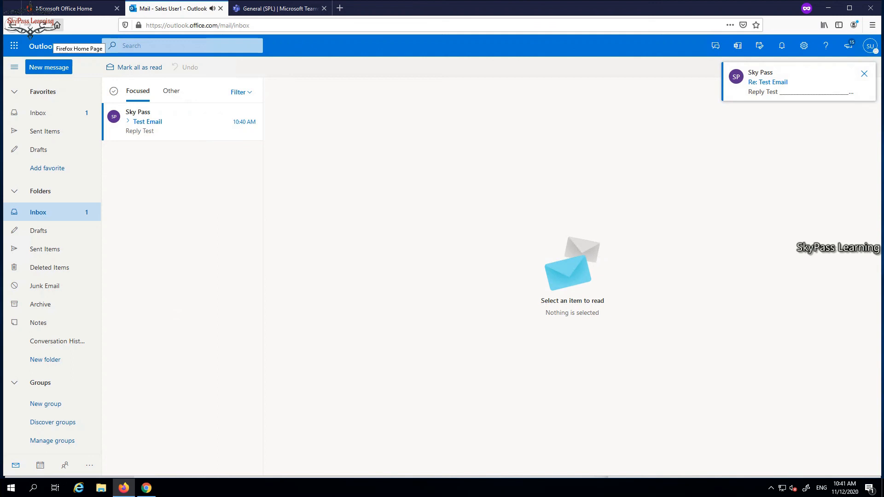
# Open the reply to Test Email, expand its quoted original to check the sender address, and show the signed-in account's details
pyautogui.click(184, 122)
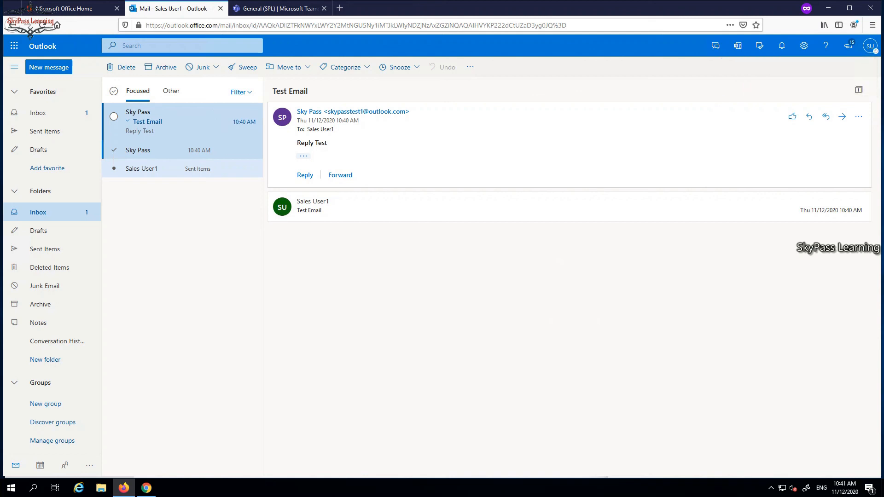
pyautogui.click(303, 155)
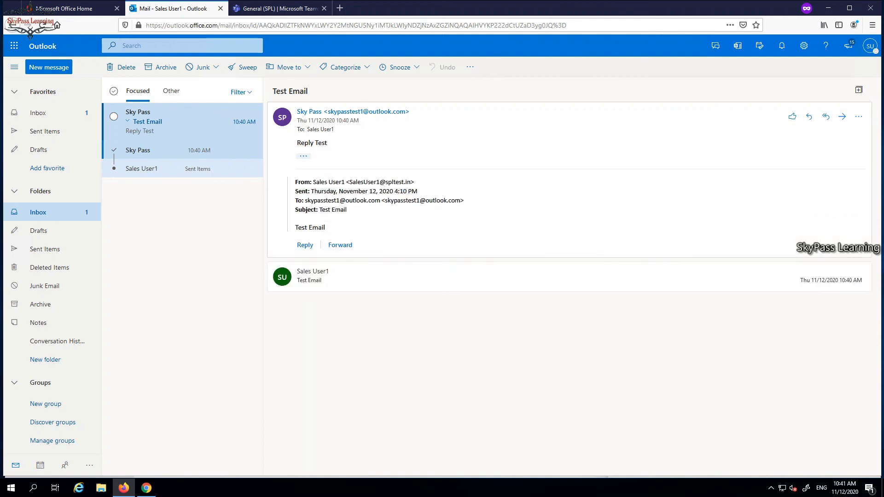
pyautogui.moveTo(352, 182); pyautogui.dragTo(407, 182)
pyautogui.click(362, 112)
pyautogui.click(870, 46)
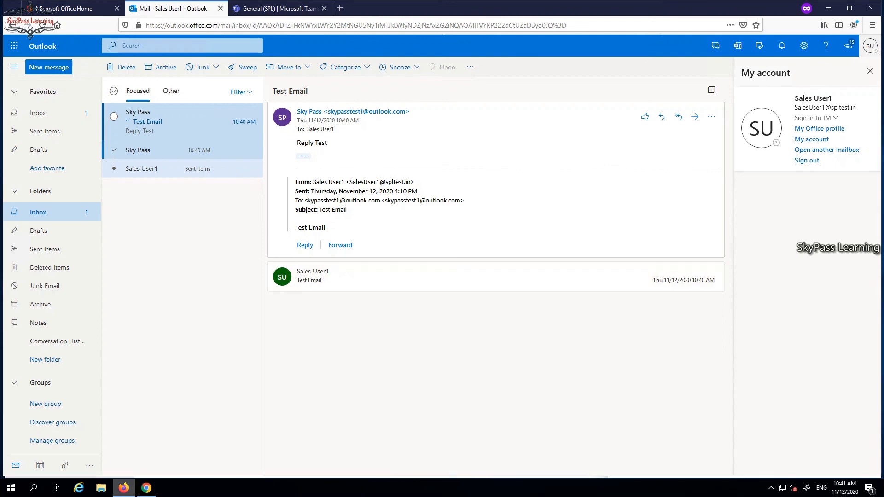
# Switch to Chrome and open the recipient mailboxes list in the Exchange admin center
pyautogui.click(147, 488)
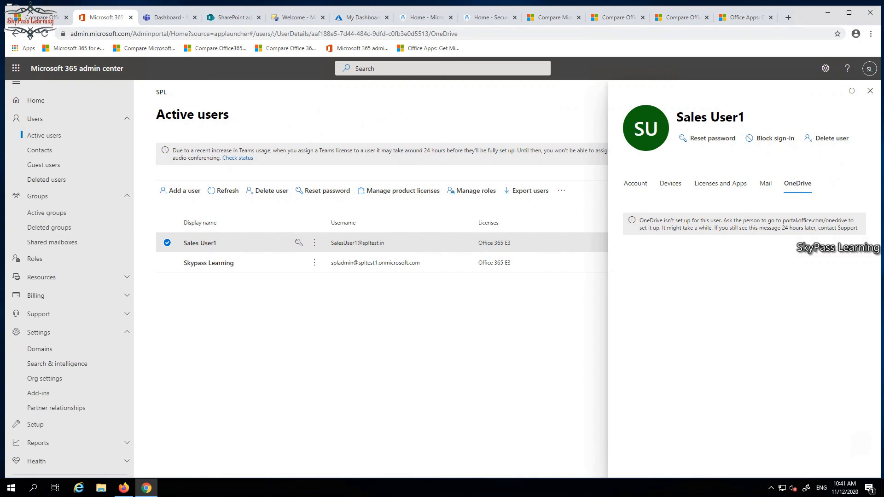
pyautogui.click(168, 18)
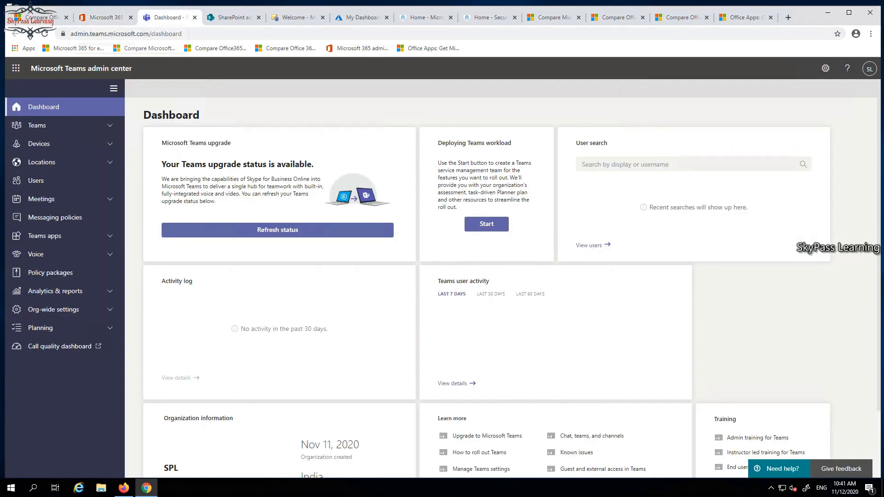
pyautogui.click(106, 17)
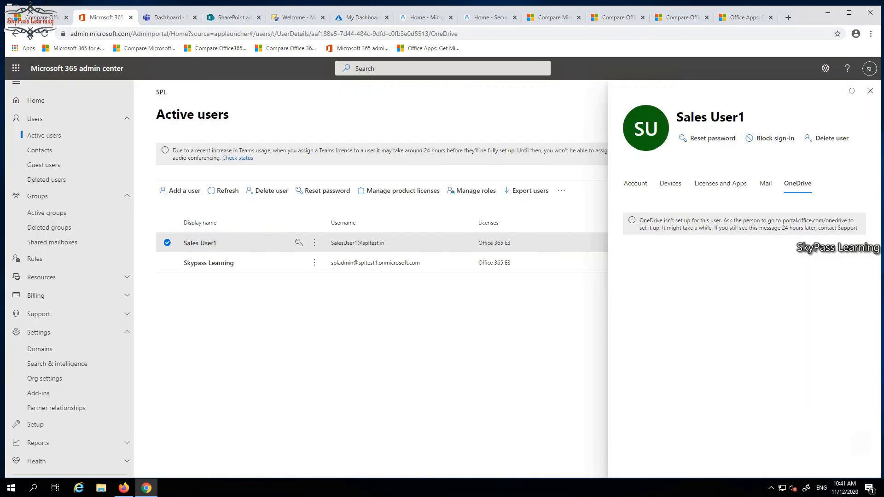
pyautogui.click(298, 17)
pyautogui.click(28, 136)
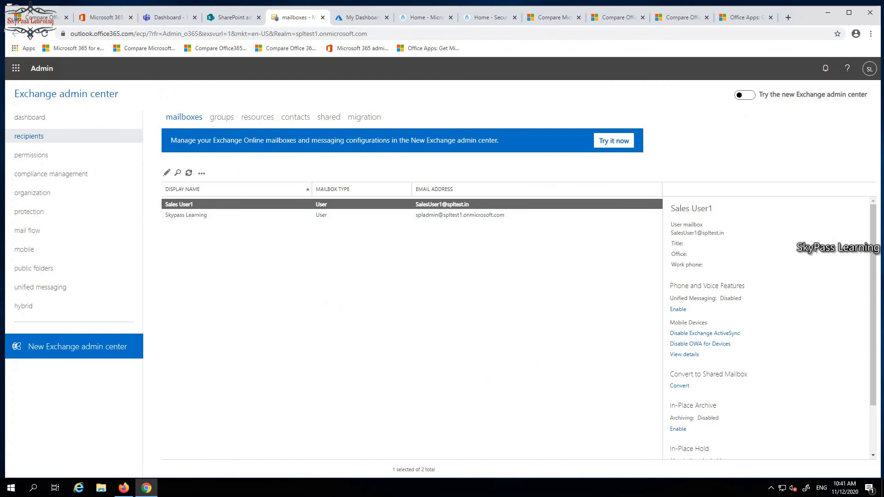
# Review the mobile device details of the Sales User1 mailbox and close them without changes
pyautogui.click(769, 322)
pyautogui.scroll(-2, 768, 323)
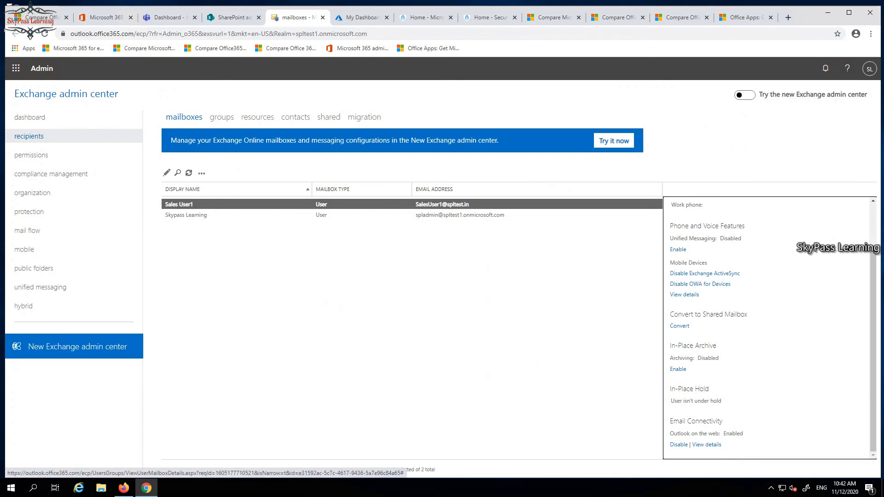
pyautogui.click(685, 295)
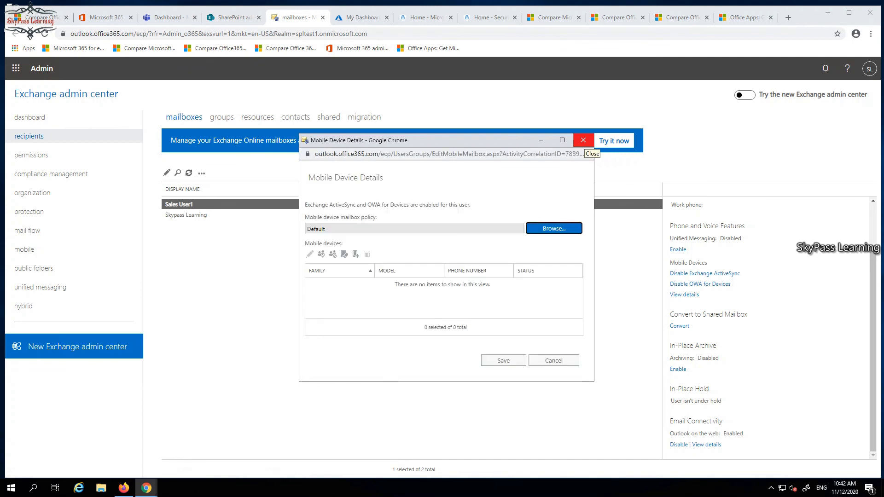
pyautogui.click(583, 139)
# Review the Sales User1 mailbox's general properties, mailbox usage, email addresses and mailbox features, and close the properties without saving
pyautogui.click(166, 173)
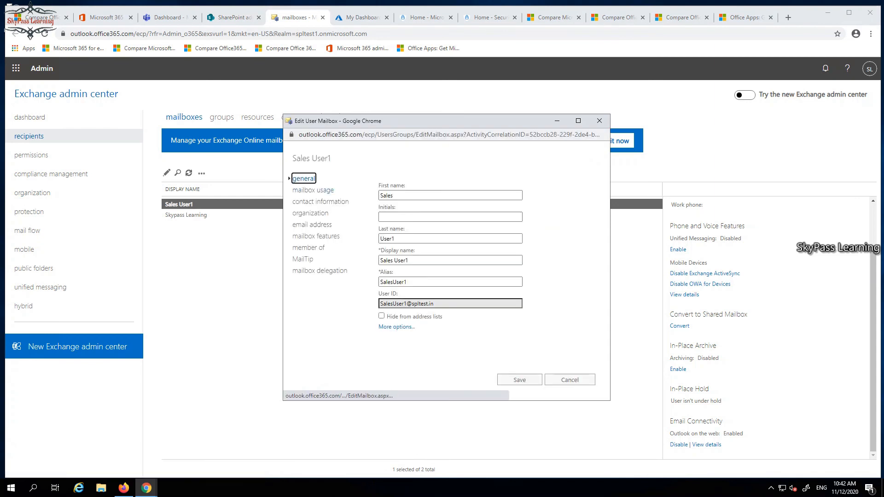
pyautogui.click(313, 190)
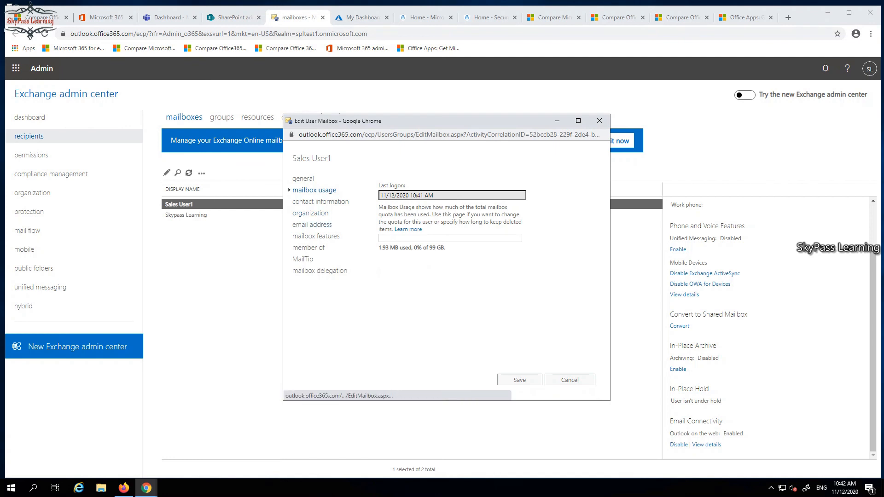
pyautogui.click(312, 225)
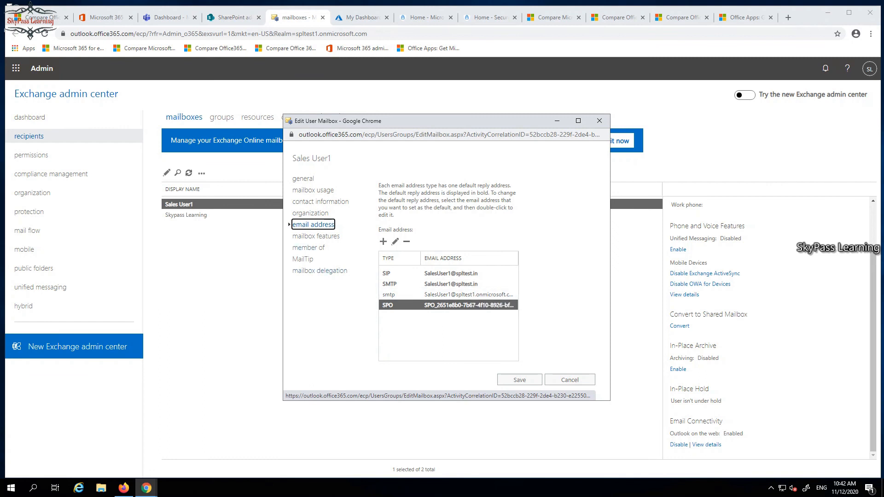
pyautogui.click(316, 236)
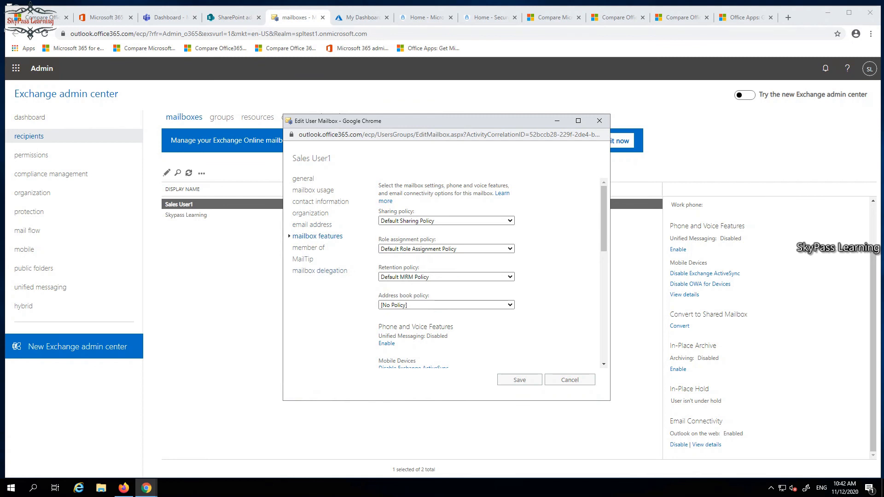
pyautogui.click(569, 379)
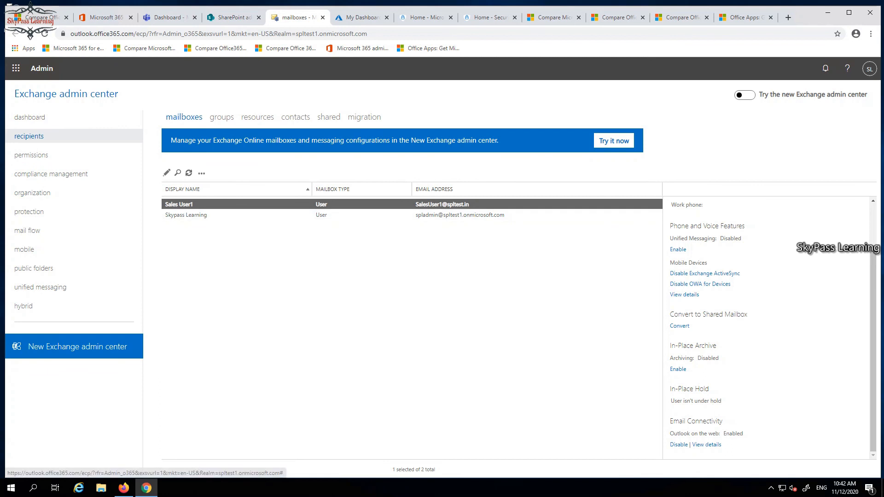
# Open the new Exchange admin center and review its Mail flow, Roles, Migration, Reports and More features sections
pyautogui.click(613, 141)
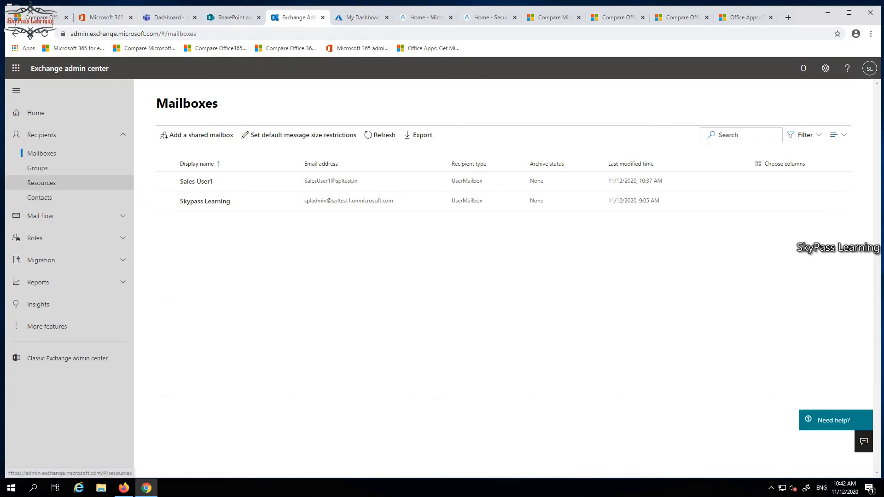
pyautogui.click(40, 215)
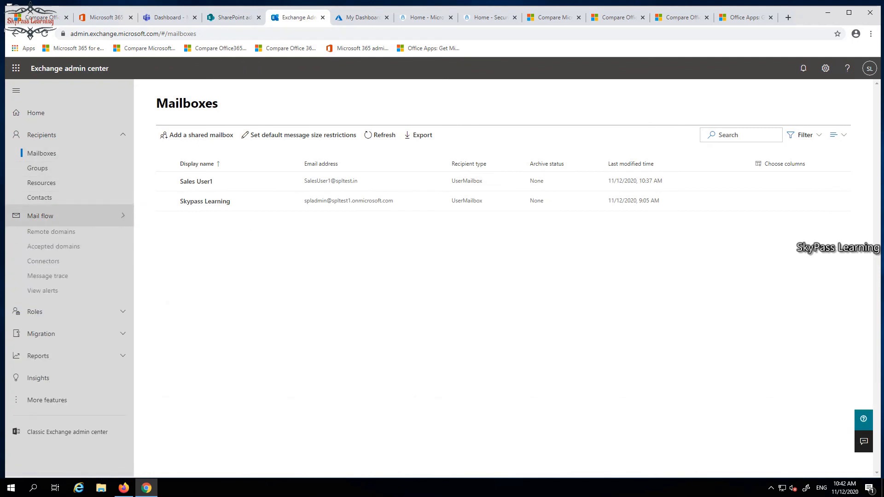
pyautogui.click(34, 312)
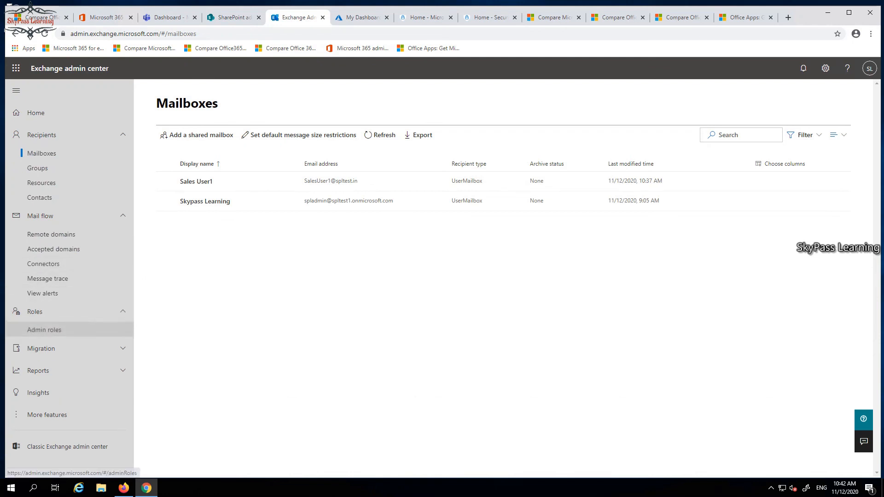
pyautogui.click(41, 348)
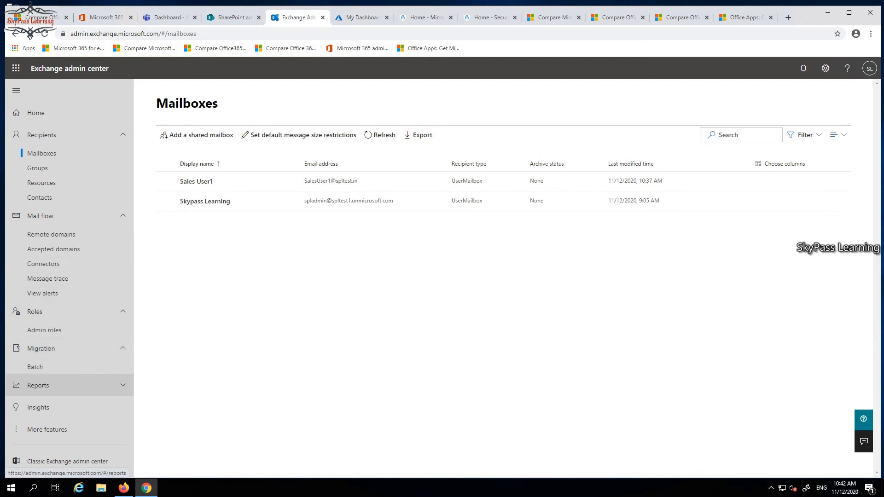
pyautogui.click(38, 385)
pyautogui.scroll(-1, 46, 414)
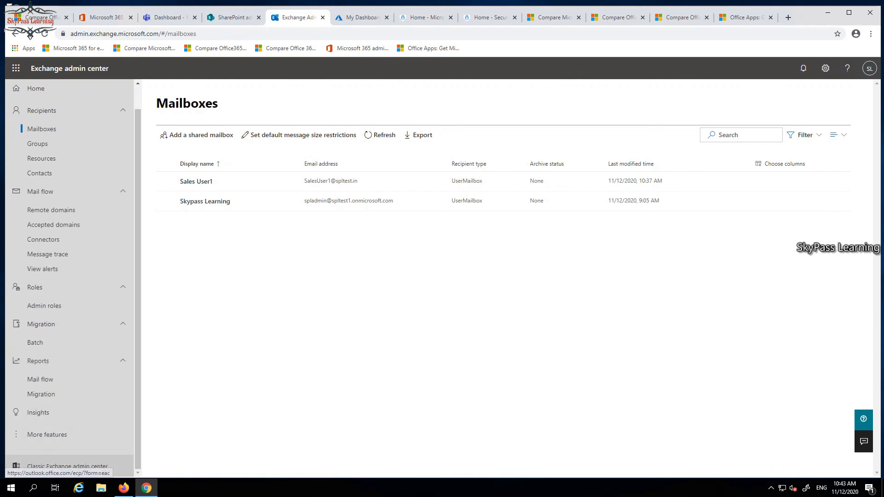
pyautogui.click(47, 435)
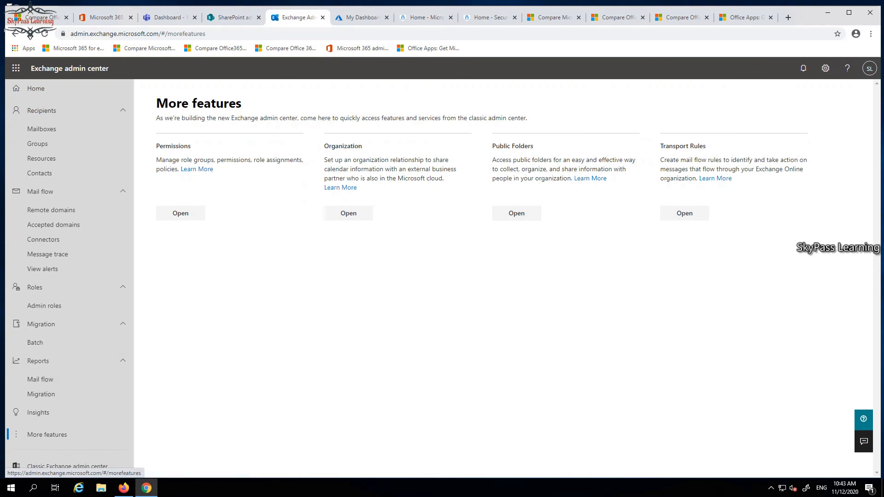
# Return to the Mailboxes list and switch back to Active users in the Microsoft 365 admin center
pyautogui.scroll(1, 69, 230)
pyautogui.click(41, 153)
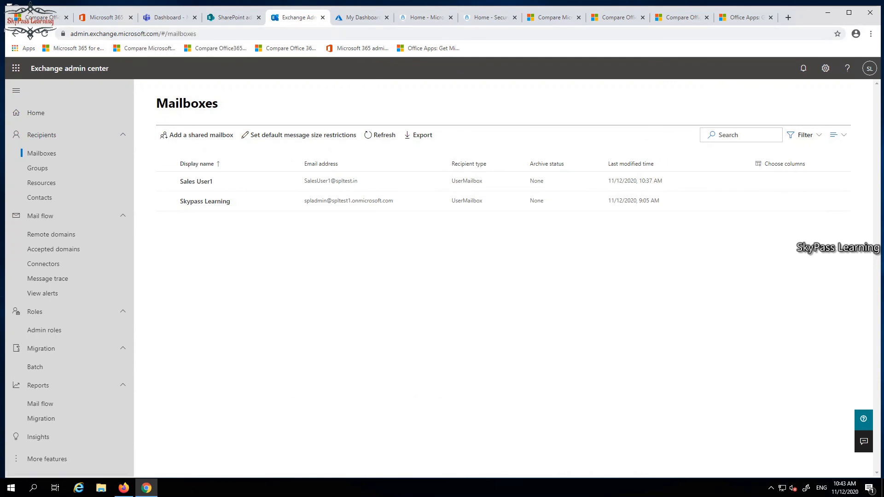
pyautogui.click(106, 18)
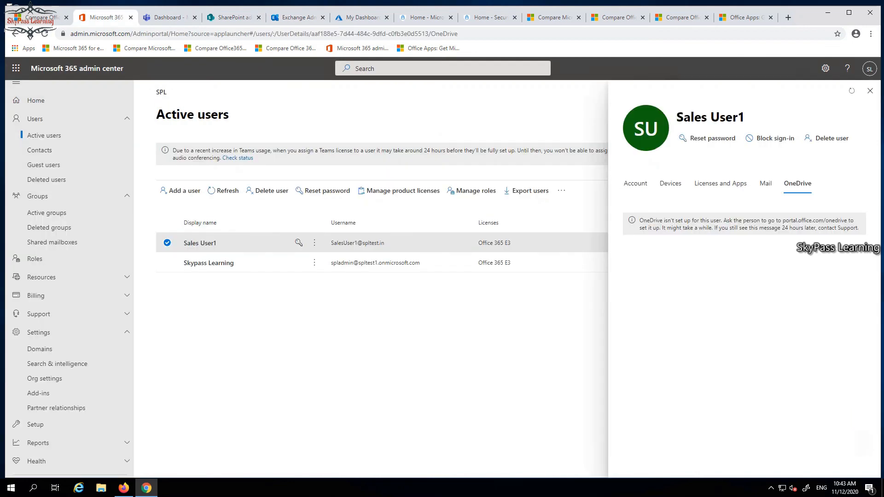